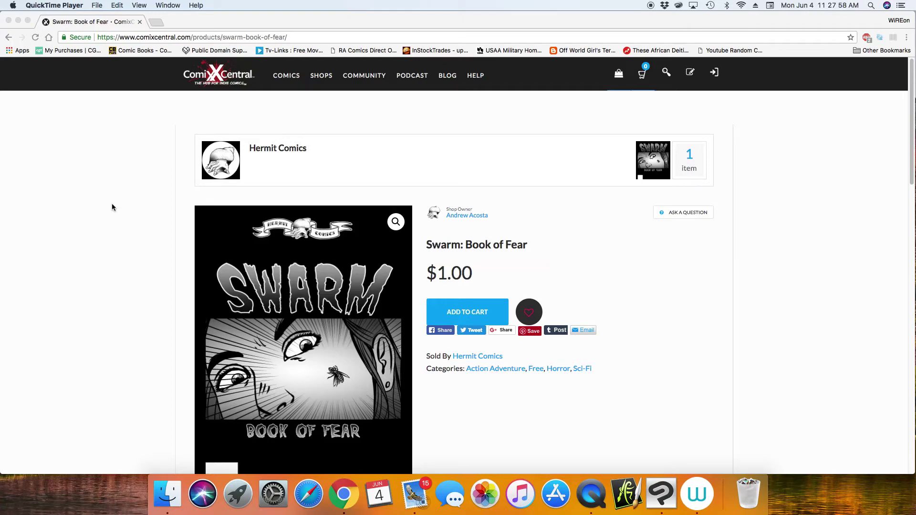
Step: Look through the cover and sample page previews of Swarm: Book of Fear on its product page
{"action": "scroll", "coordinate": [112, 207], "scroll_direction": "down", "scroll_amount": 1}
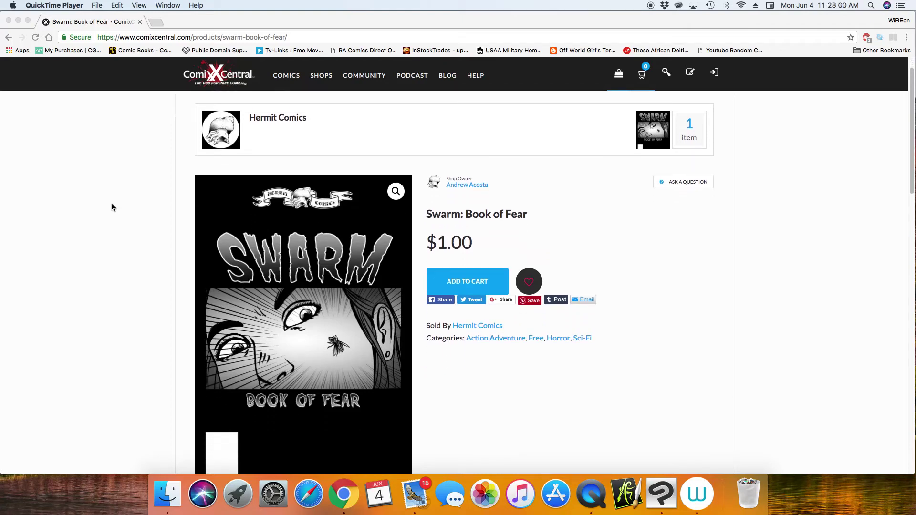
{"action": "scroll", "coordinate": [112, 208], "scroll_direction": "down", "scroll_amount": 2}
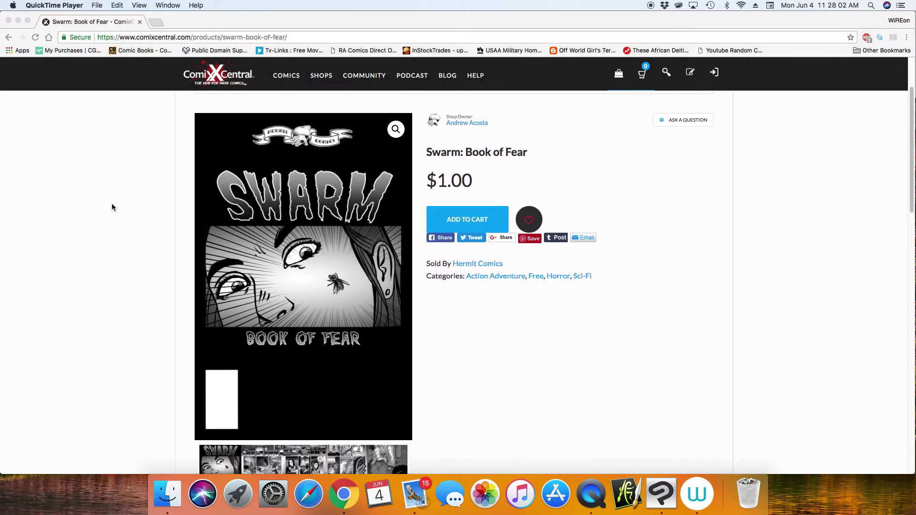
{"action": "scroll", "coordinate": [112, 207], "scroll_direction": "down", "scroll_amount": 1}
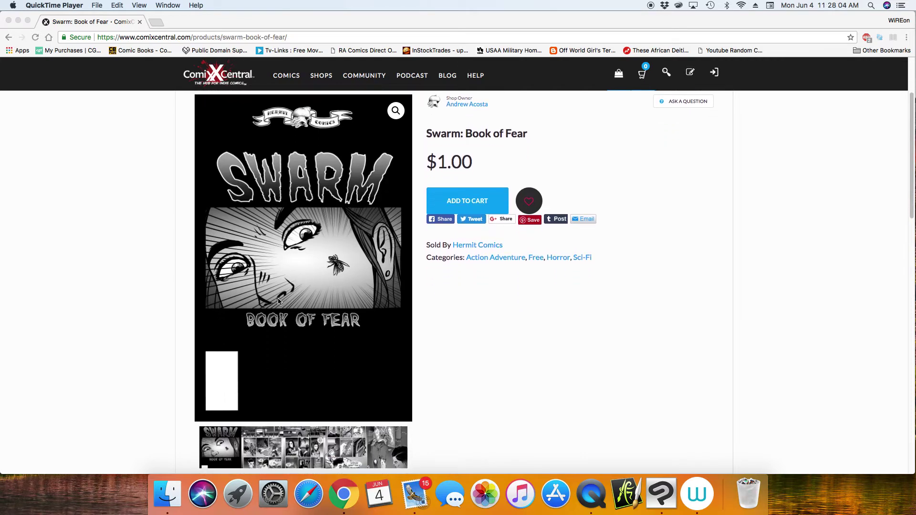
{"action": "left_click", "coordinate": [260, 445]}
{"action": "left_click", "coordinate": [260, 445]}
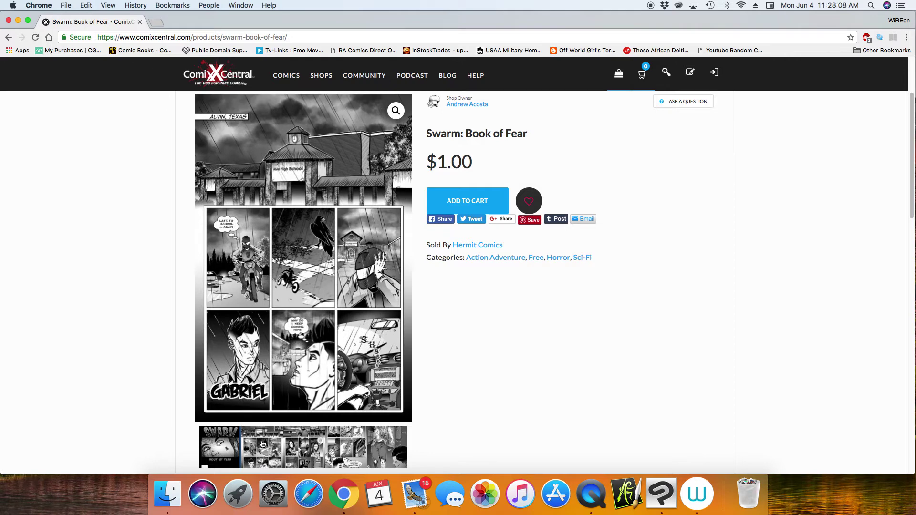
{"action": "left_click", "coordinate": [313, 450]}
{"action": "left_click", "coordinate": [338, 449]}
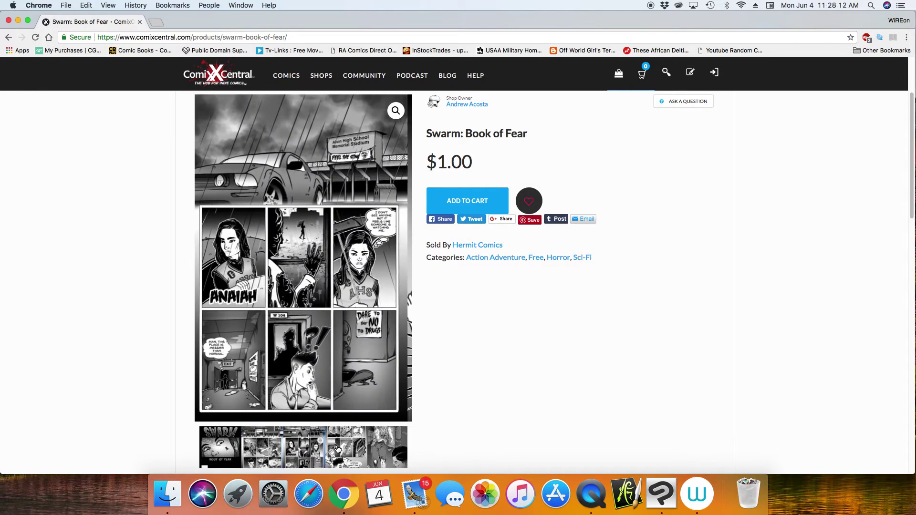
{"action": "left_click", "coordinate": [375, 447]}
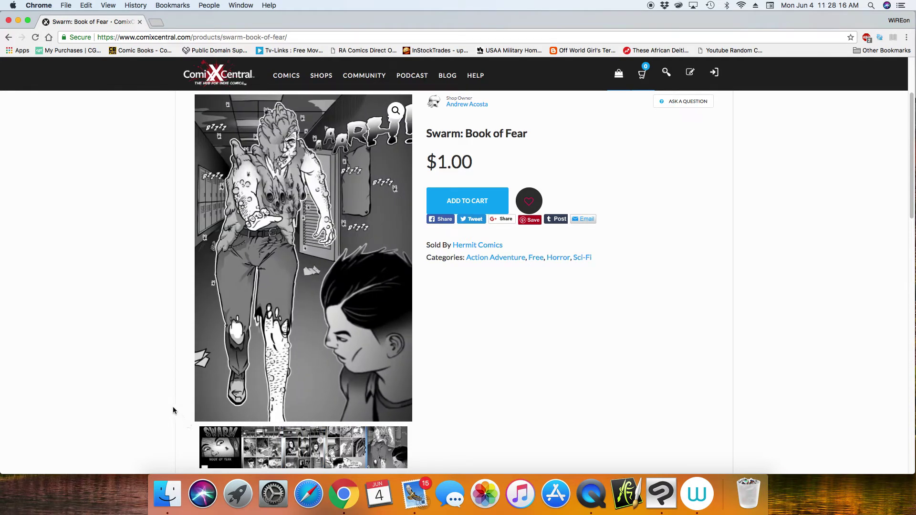
Step: Read the comic's description and look over the related products on the same page
{"action": "scroll", "coordinate": [174, 410], "scroll_direction": "down", "scroll_amount": 5}
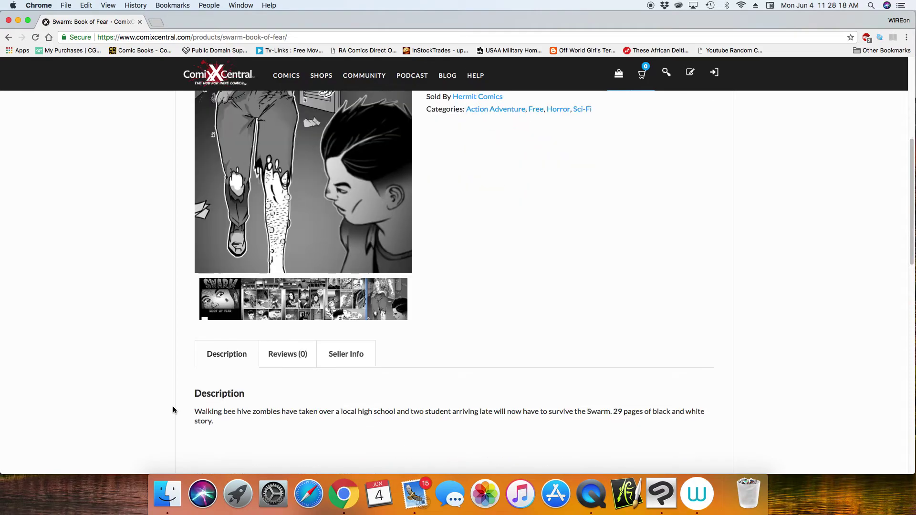
{"action": "scroll", "coordinate": [175, 410], "scroll_direction": "down", "scroll_amount": 10}
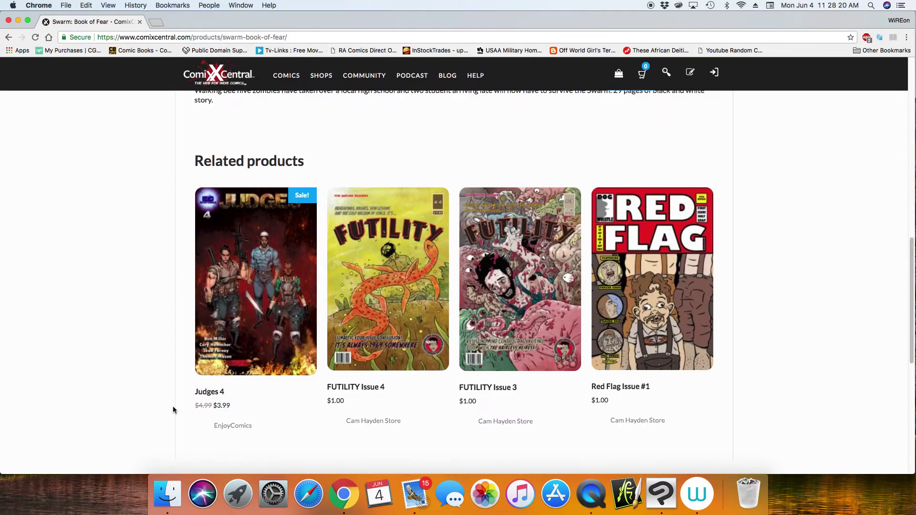
{"action": "scroll", "coordinate": [174, 409], "scroll_direction": "up", "scroll_amount": 20}
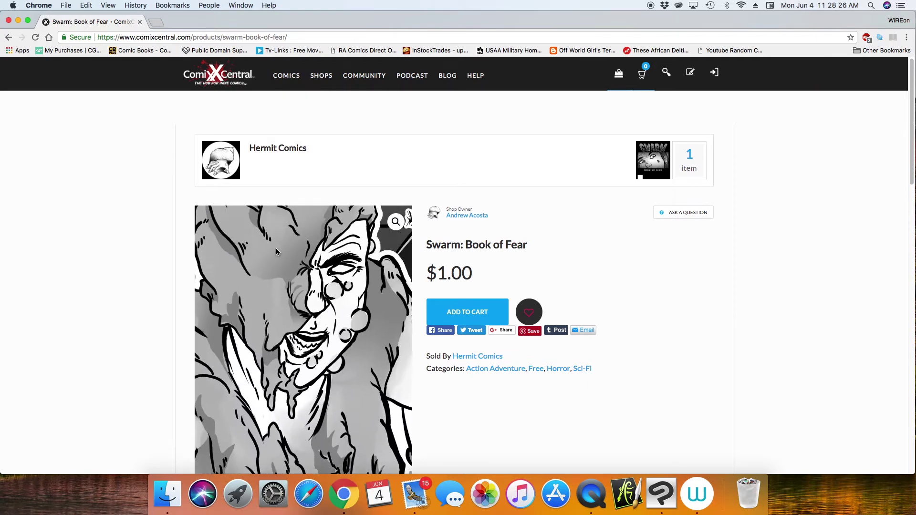
{"action": "scroll", "coordinate": [131, 266], "scroll_direction": "down", "scroll_amount": 4}
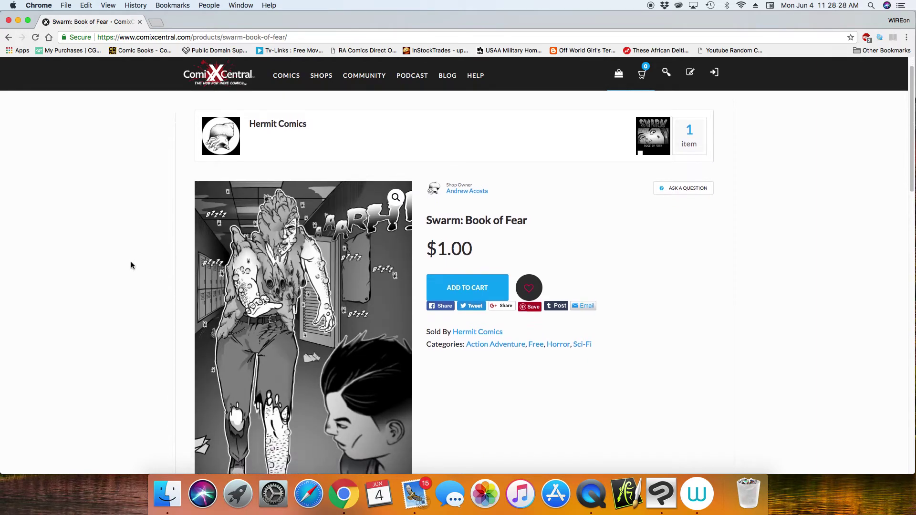
{"action": "scroll", "coordinate": [131, 265], "scroll_direction": "down", "scroll_amount": 1}
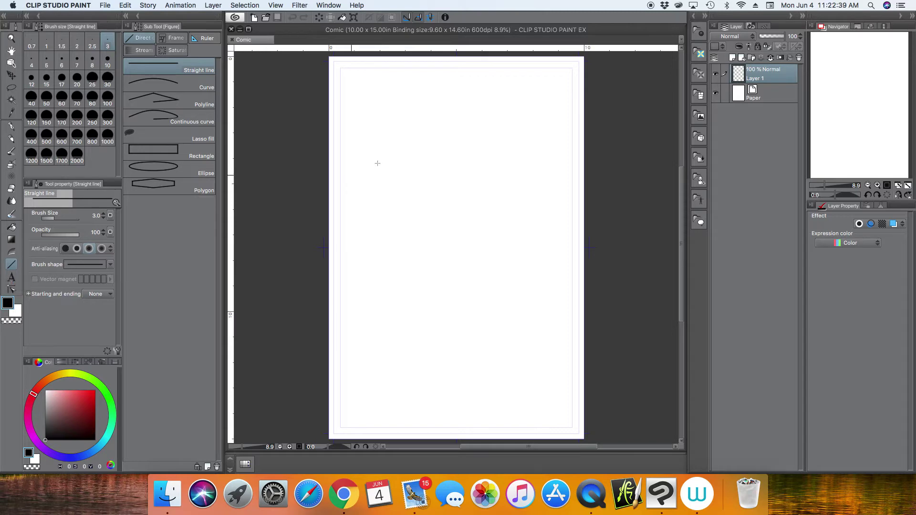
Step: Draw a row of roughly parallel, tapered diagonal hatching strokes in the upper half of the page with the G-pen at brush size 100
{"action": "left_click", "coordinate": [12, 125]}
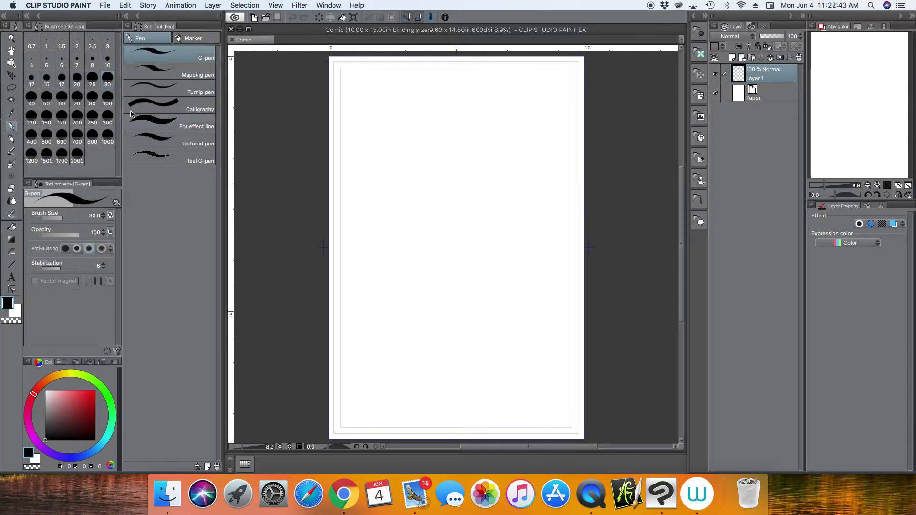
{"action": "left_click", "coordinate": [107, 98]}
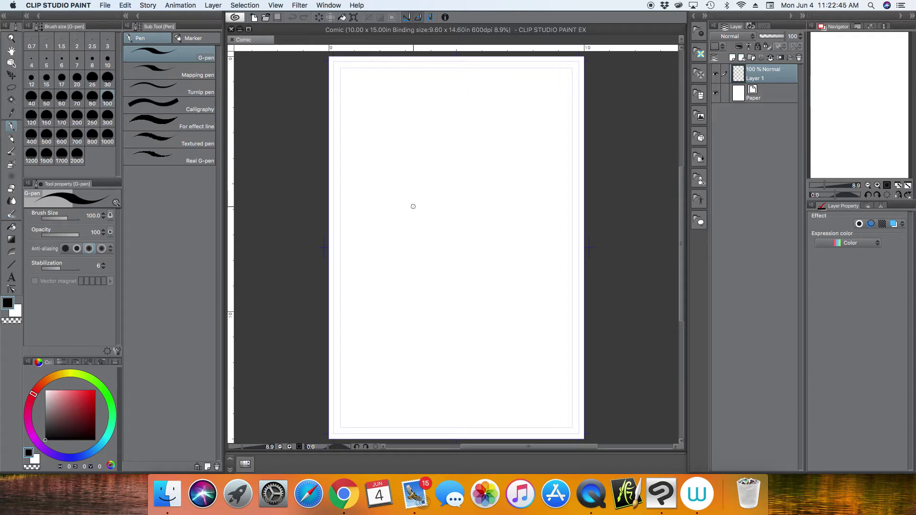
{"action": "left_click_drag", "start_coordinate": [413, 207], "coordinate": [444, 181]}
{"action": "left_click_drag", "start_coordinate": [415, 208], "coordinate": [446, 182]}
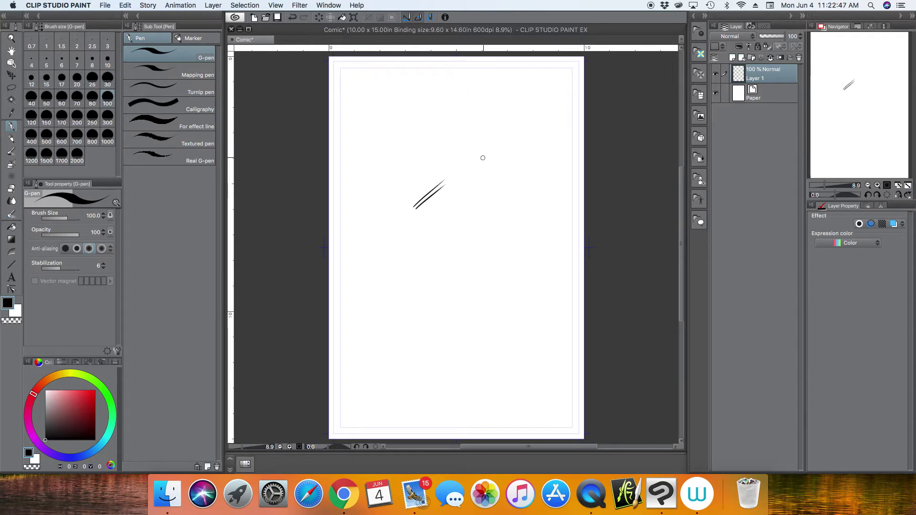
{"action": "left_click_drag", "start_coordinate": [825, 185], "coordinate": [831, 185]}
{"action": "left_click_drag", "start_coordinate": [855, 117], "coordinate": [848, 108]}
{"action": "left_click_drag", "start_coordinate": [394, 219], "coordinate": [451, 177]}
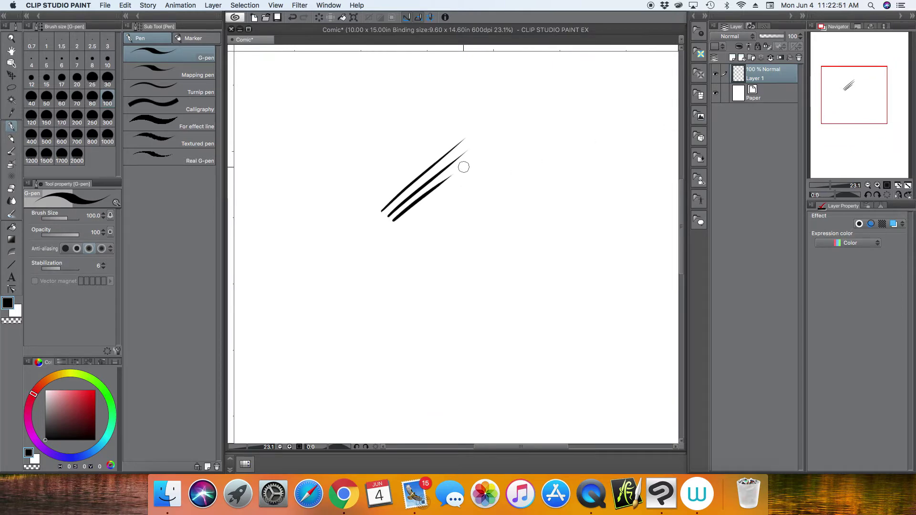
{"action": "left_click_drag", "start_coordinate": [399, 224], "coordinate": [457, 183]}
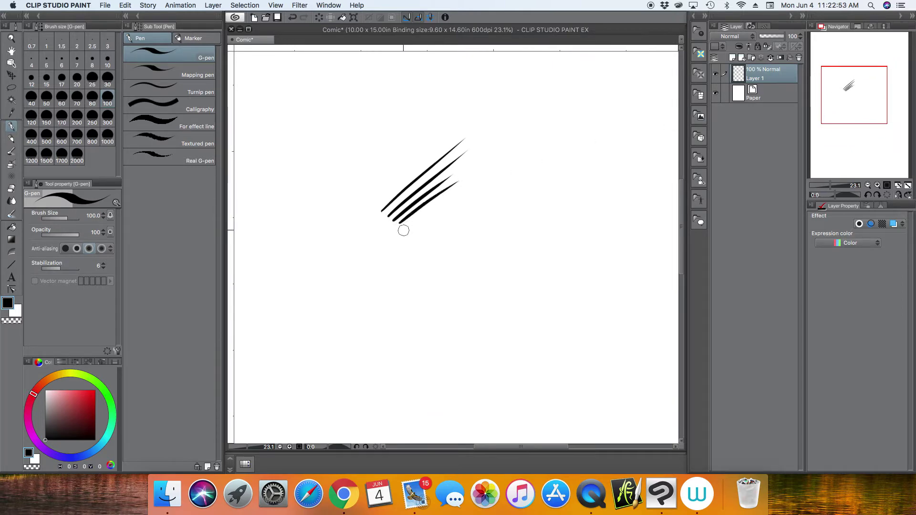
{"action": "left_click_drag", "start_coordinate": [404, 228], "coordinate": [509, 158]}
{"action": "left_click_drag", "start_coordinate": [410, 234], "coordinate": [542, 146]}
{"action": "left_click_drag", "start_coordinate": [415, 239], "coordinate": [547, 157]}
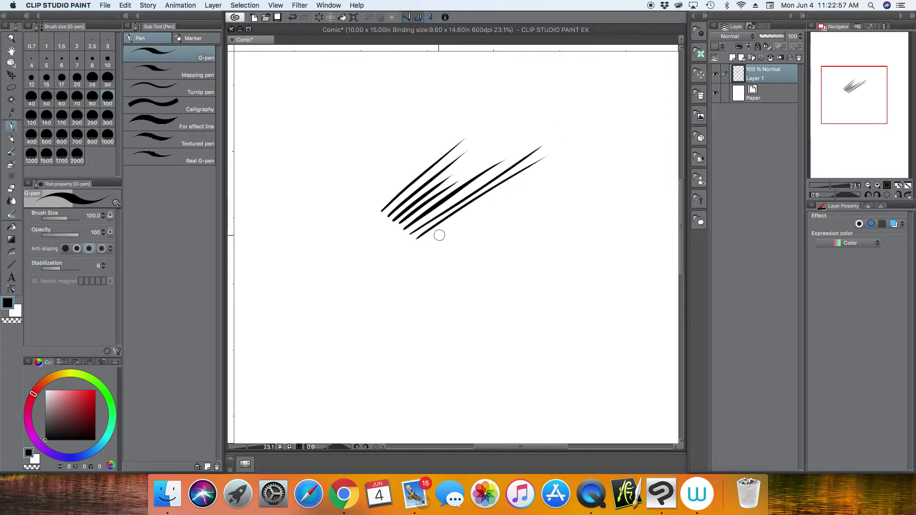
{"action": "left_click_drag", "start_coordinate": [426, 242], "coordinate": [561, 159]}
{"action": "left_click_drag", "start_coordinate": [431, 247], "coordinate": [579, 165]}
{"action": "left_click_drag", "start_coordinate": [435, 257], "coordinate": [543, 194]}
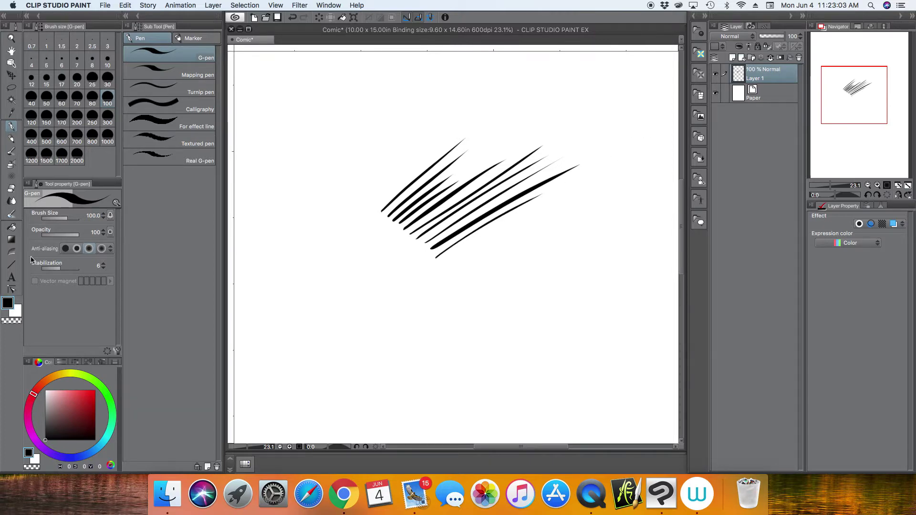
Step: Draw three parallel diagonal lines below the hatching strokes with the Straight line tool at brush size 10
{"action": "left_click", "coordinate": [12, 265]}
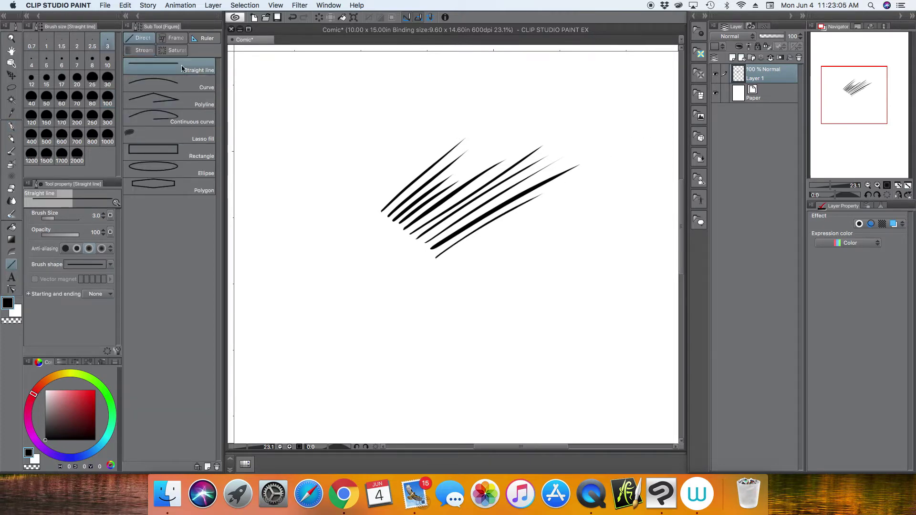
{"action": "left_click", "coordinate": [107, 60]}
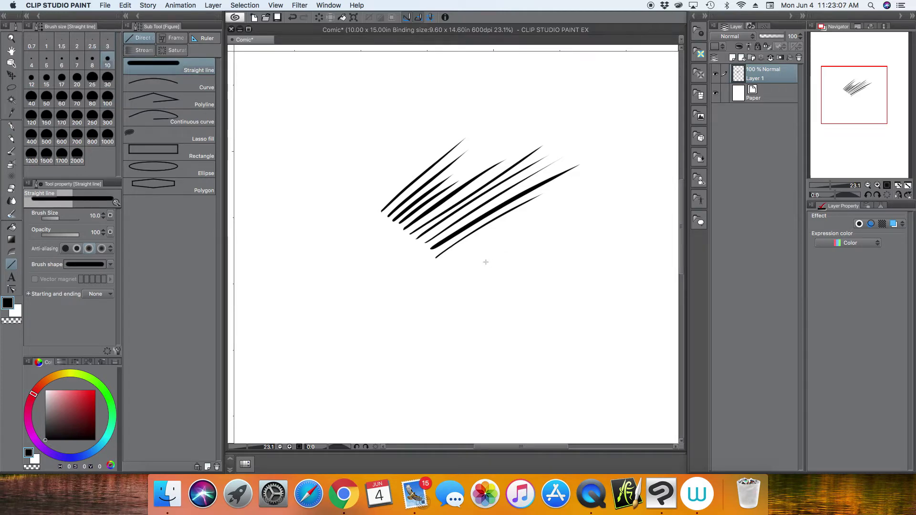
{"action": "left_click_drag", "start_coordinate": [459, 281], "coordinate": [589, 195]}
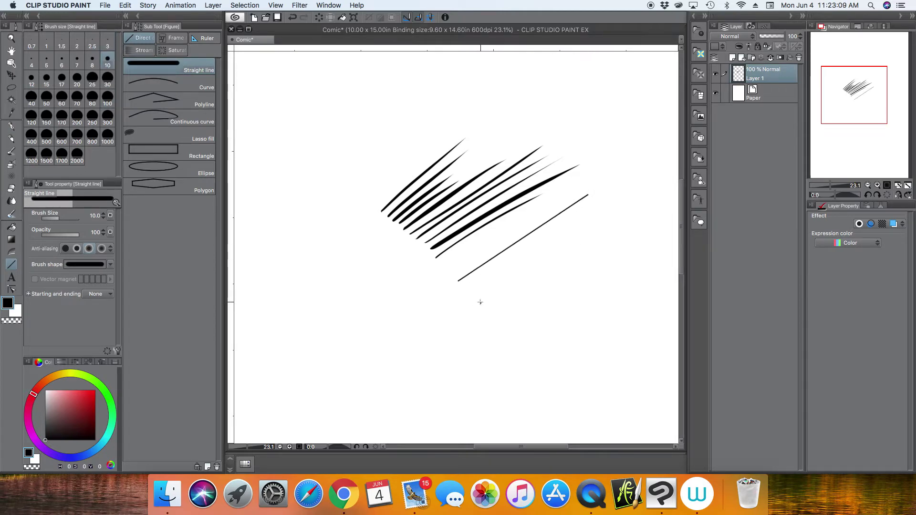
{"action": "left_click_drag", "start_coordinate": [479, 302], "coordinate": [610, 213]}
{"action": "left_click_drag", "start_coordinate": [486, 322], "coordinate": [617, 231]}
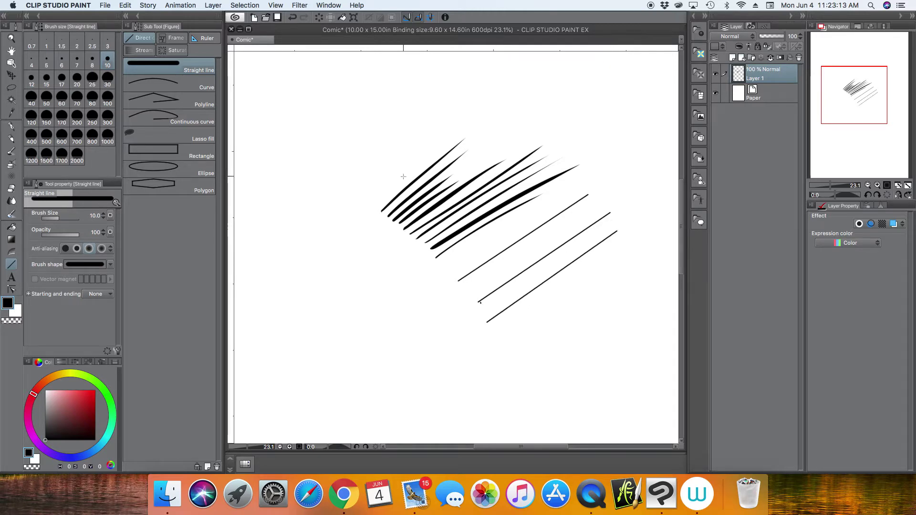
Step: Set the straight line's brush size to 30 and draw two thicker parallel diagonals below the thin lines
{"action": "left_click", "coordinate": [107, 79]}
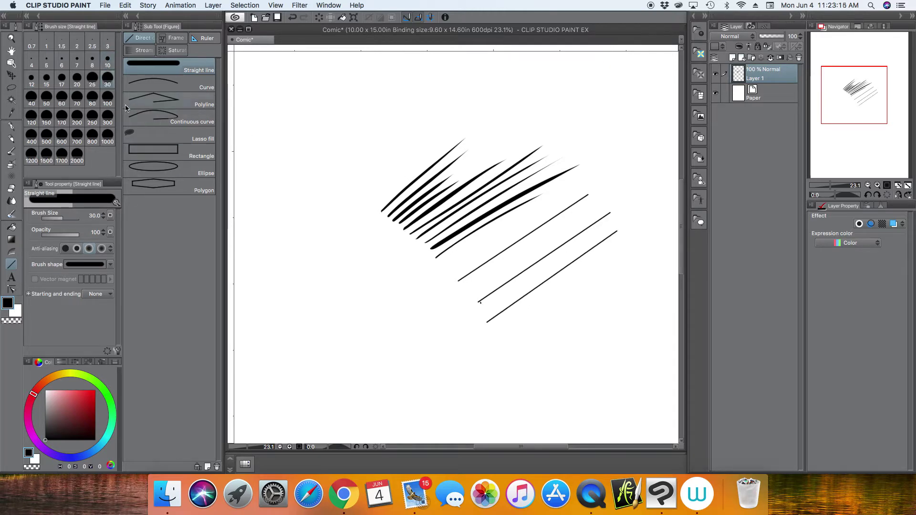
{"action": "left_click_drag", "start_coordinate": [491, 336], "coordinate": [630, 243]}
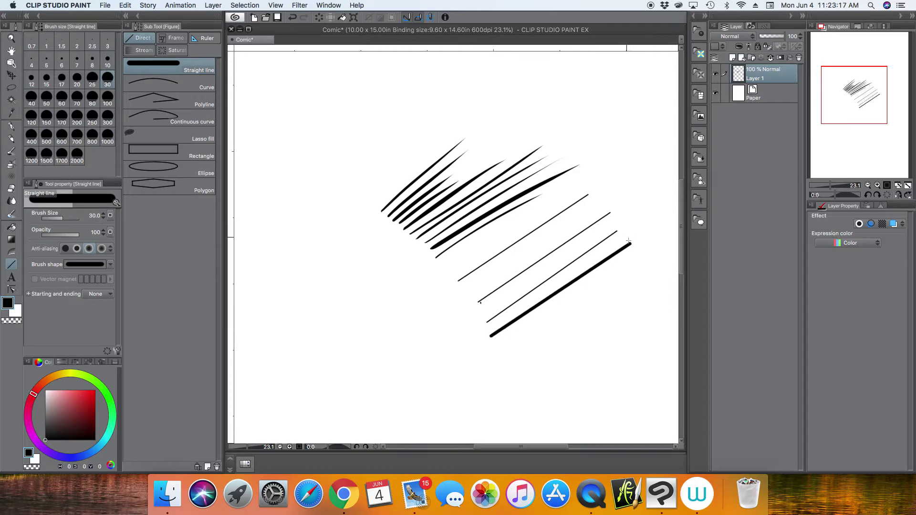
{"action": "left_click_drag", "start_coordinate": [495, 348], "coordinate": [640, 256]}
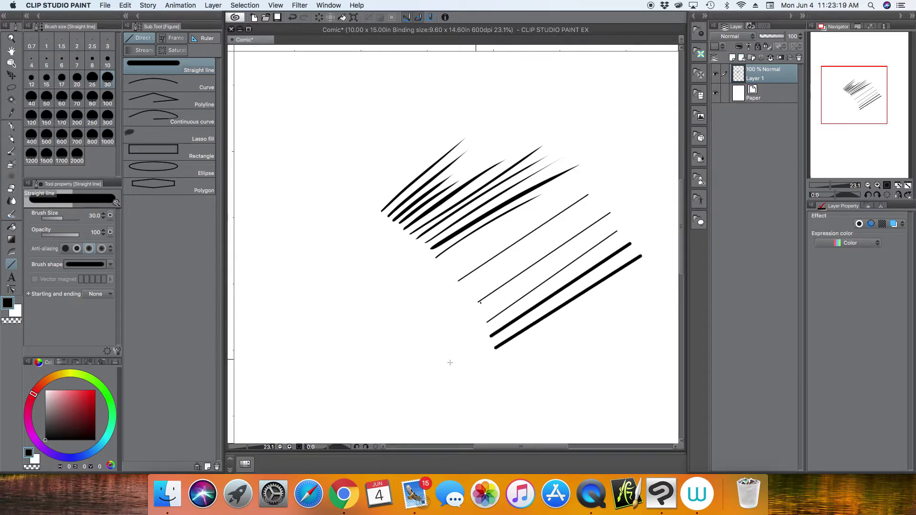
Step: Make starting and ending affect Brush Size, set both to 500, and draw a diagonal line tapered at both ends below the thick lines
{"action": "left_click", "coordinate": [29, 295]}
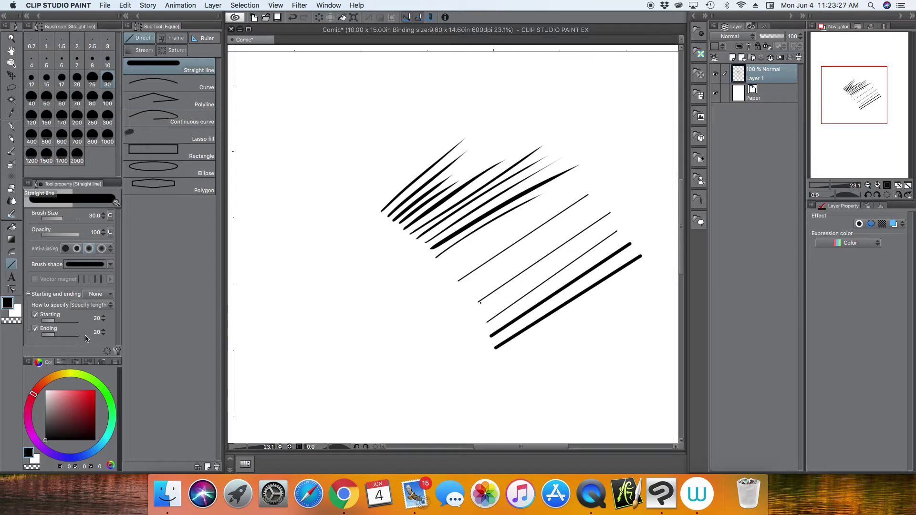
{"action": "left_click", "coordinate": [104, 294]}
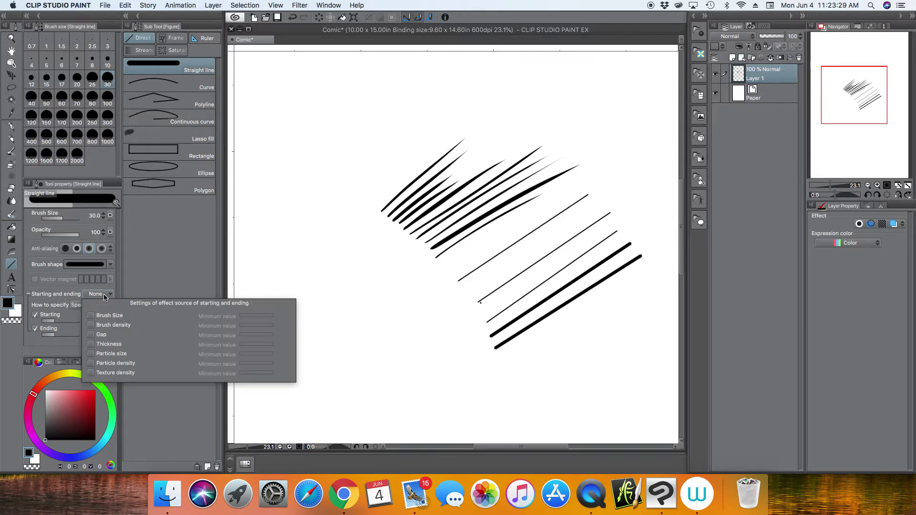
{"action": "left_click", "coordinate": [91, 316]}
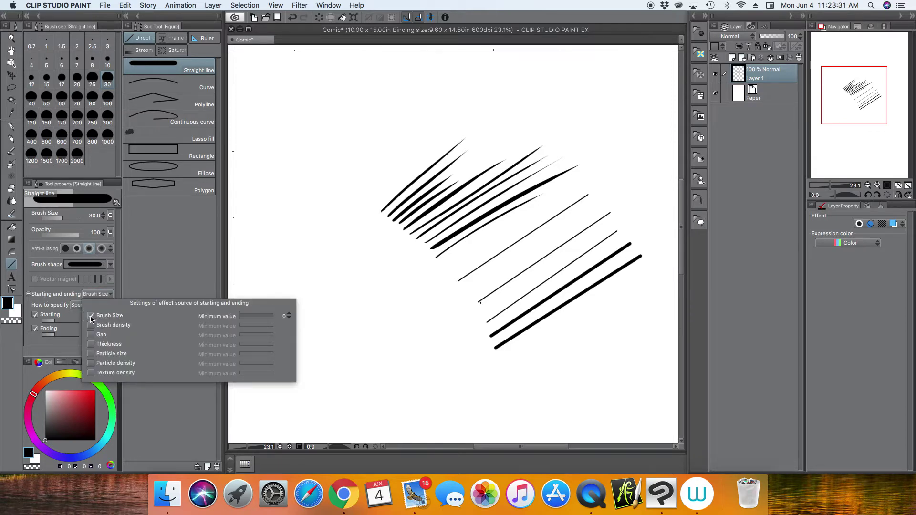
{"action": "left_click", "coordinate": [95, 295]}
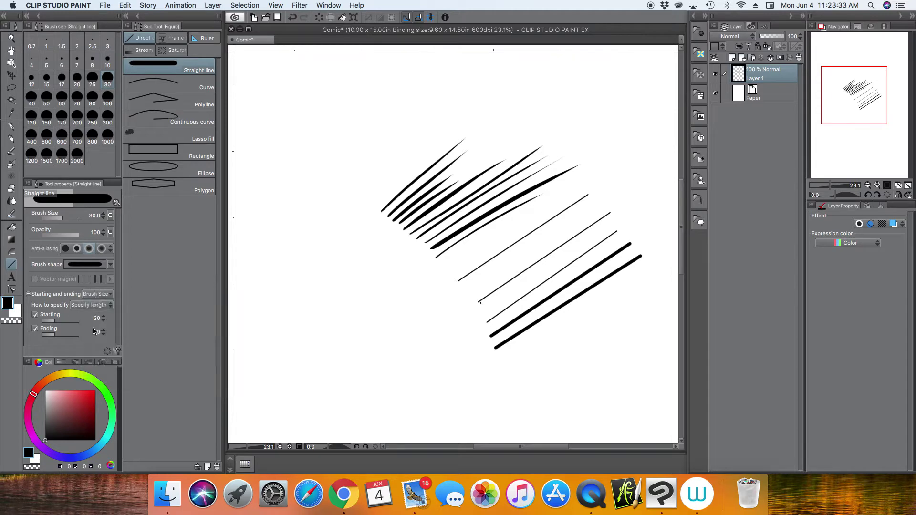
{"action": "left_click_drag", "start_coordinate": [57, 322], "coordinate": [103, 334]}
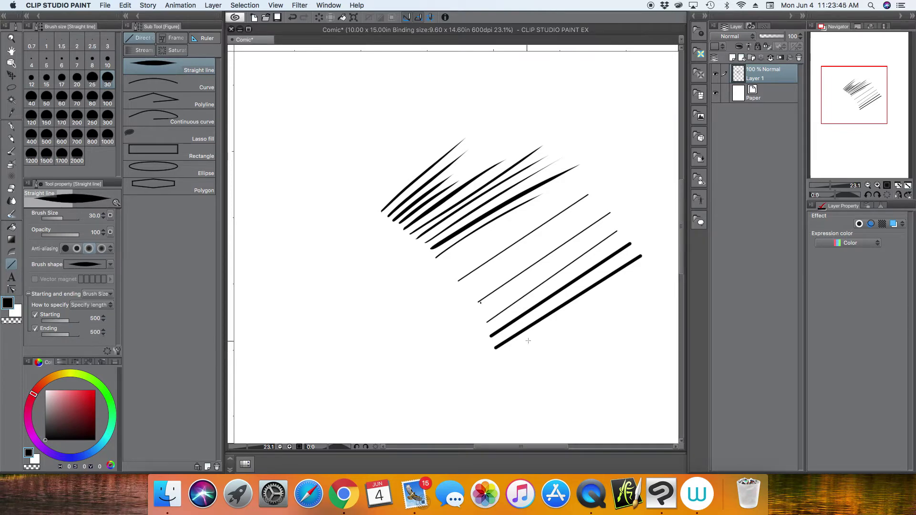
{"action": "left_click_drag", "start_coordinate": [498, 363], "coordinate": [647, 267]}
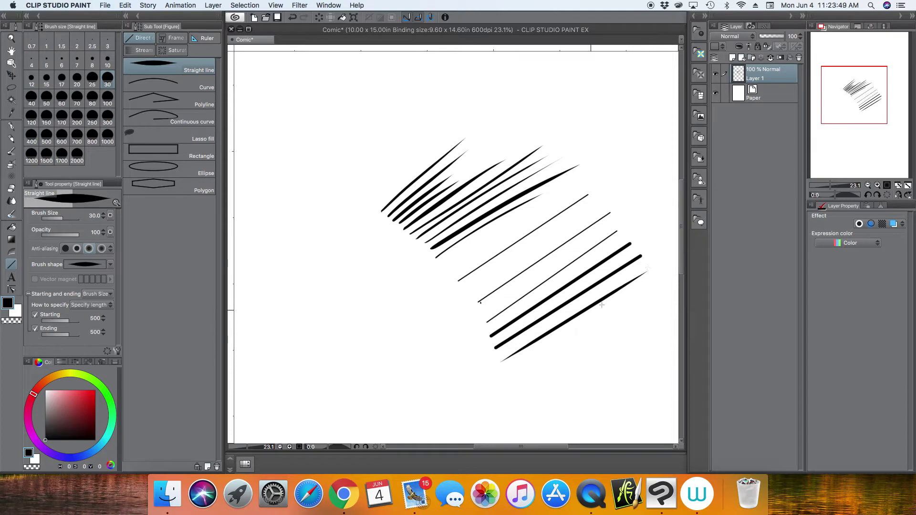
Step: Turn off the Starting taper and draw straight lines tapered only at the end: a lower diagonal, a steep hatching patch and a long upper diagonal
{"action": "left_click", "coordinate": [37, 316]}
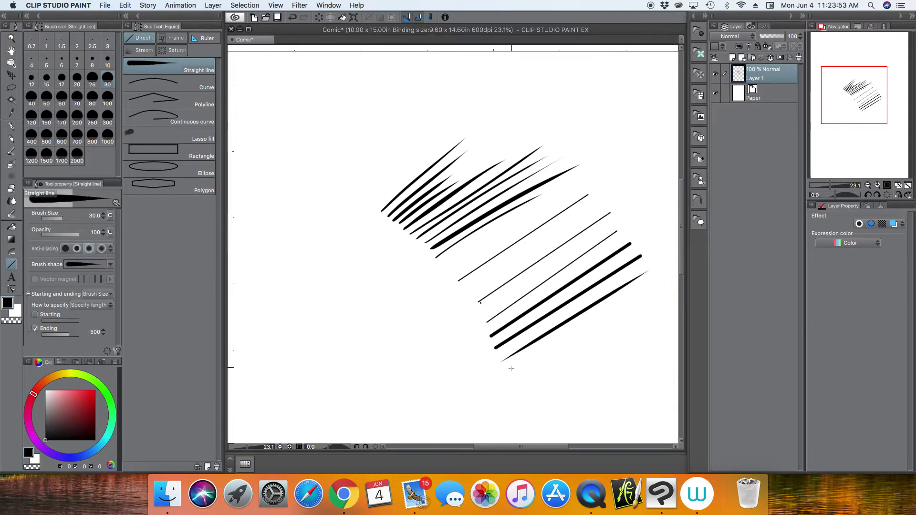
{"action": "left_click_drag", "start_coordinate": [511, 368], "coordinate": [647, 285]}
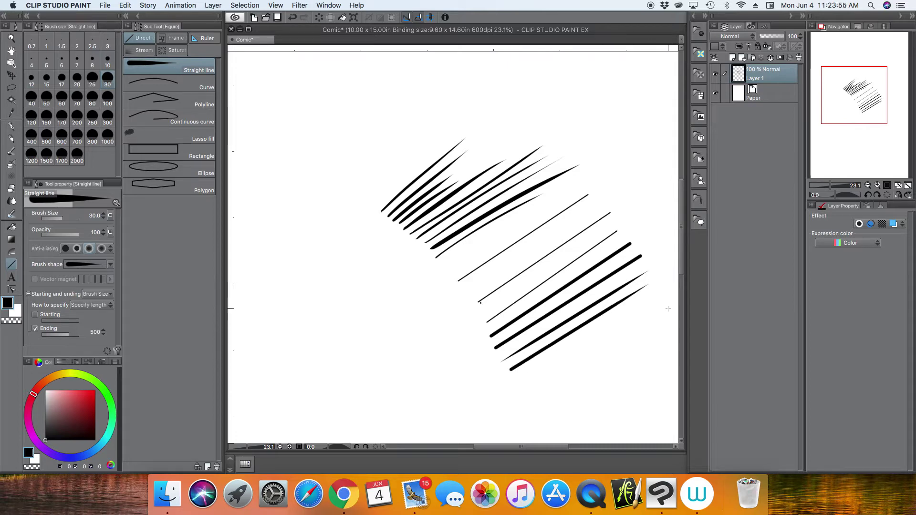
{"action": "left_click_drag", "start_coordinate": [280, 256], "coordinate": [303, 324]}
{"action": "mouse_move", "coordinate": [284, 253]}
{"action": "left_mouse_down"}
{"action": "mouse_move", "coordinate": [310, 317]}
{"action": "mouse_move", "coordinate": [296, 261]}
{"action": "mouse_move", "coordinate": [323, 320]}
{"action": "left_mouse_up"}
{"action": "mouse_move", "coordinate": [306, 243]}
{"action": "left_mouse_down"}
{"action": "mouse_move", "coordinate": [329, 327]}
{"action": "mouse_move", "coordinate": [355, 325]}
{"action": "left_mouse_up"}
{"action": "left_click_drag", "start_coordinate": [334, 237], "coordinate": [361, 303]}
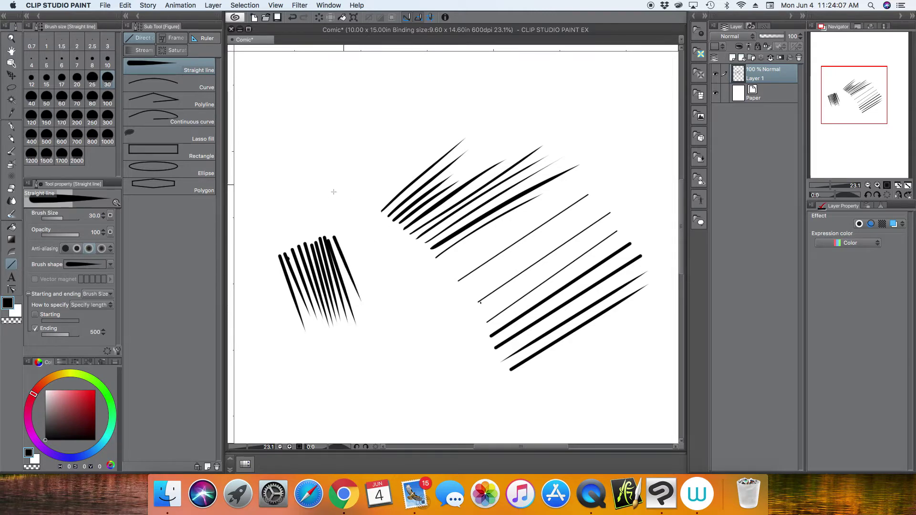
{"action": "left_click_drag", "start_coordinate": [300, 198], "coordinate": [450, 89]}
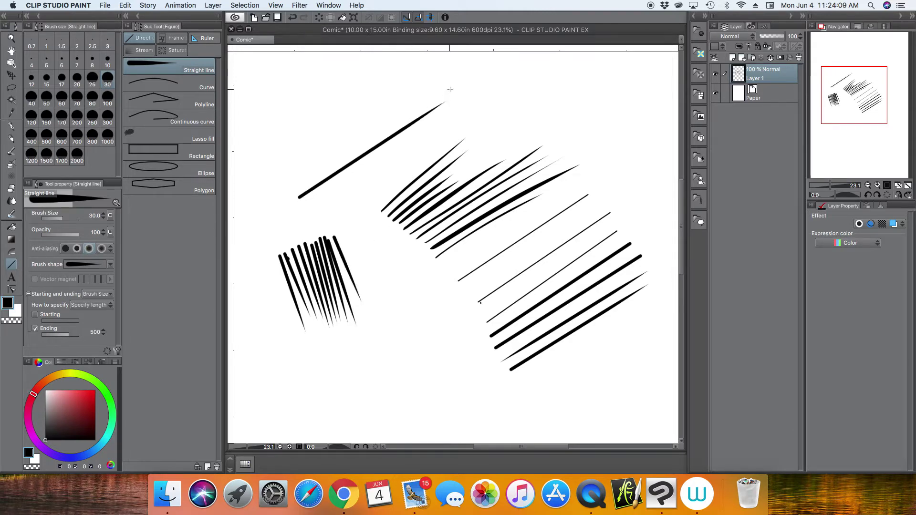
Step: Set the Curve tool to brush size 100 and make its starting and ending affect Brush Size
{"action": "left_click", "coordinate": [193, 84]}
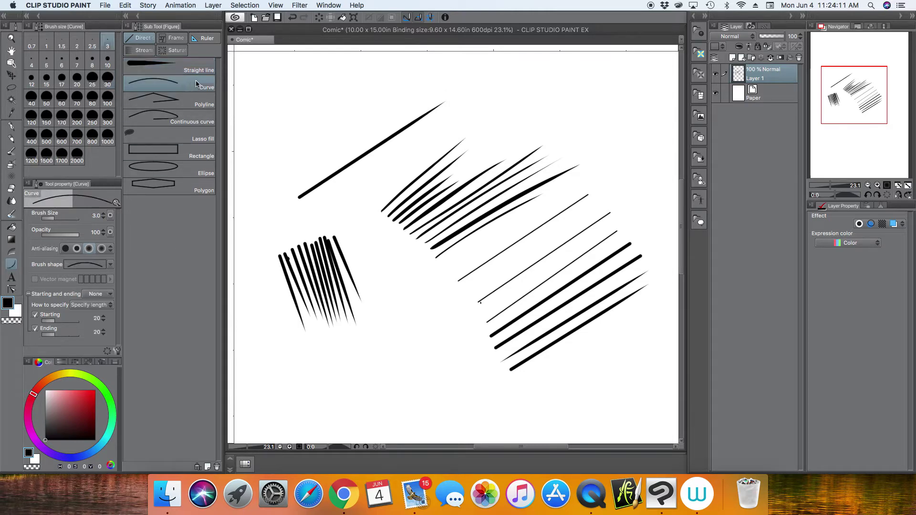
{"action": "left_click", "coordinate": [107, 99]}
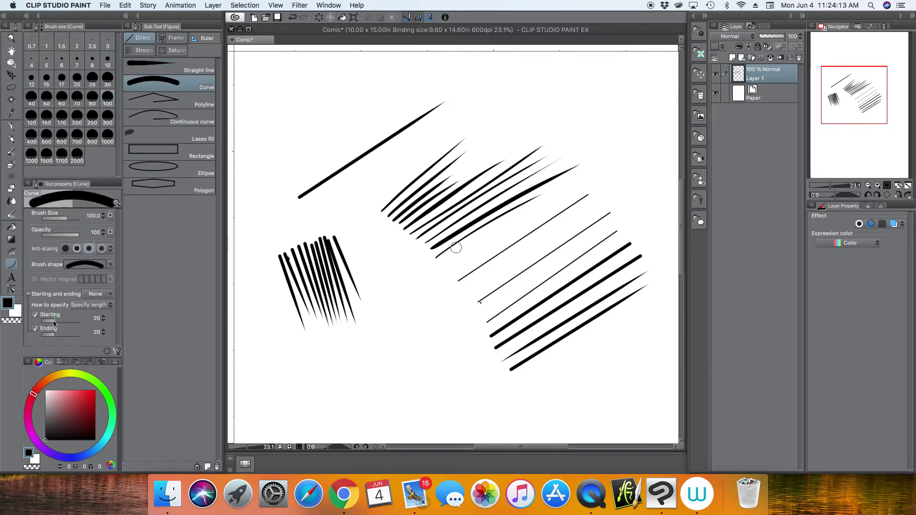
{"action": "left_click", "coordinate": [107, 295]}
{"action": "left_click", "coordinate": [91, 316]}
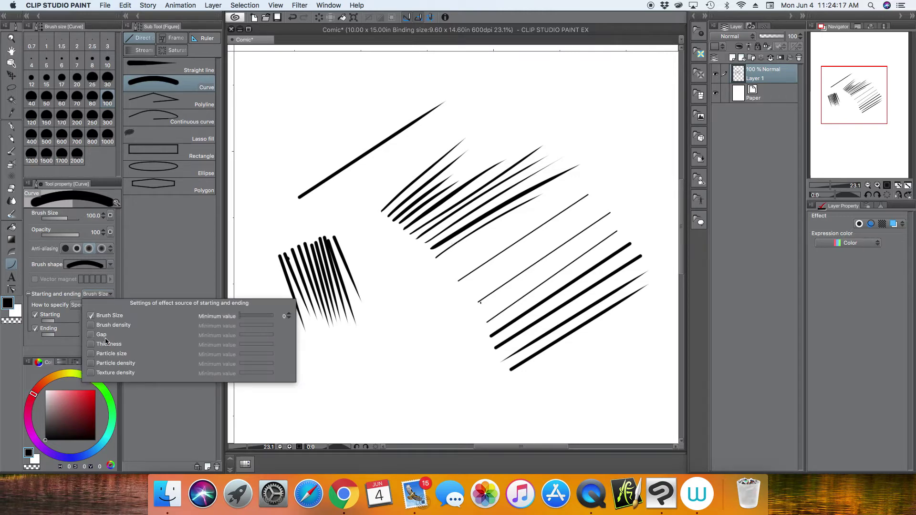
{"action": "left_click", "coordinate": [98, 287]}
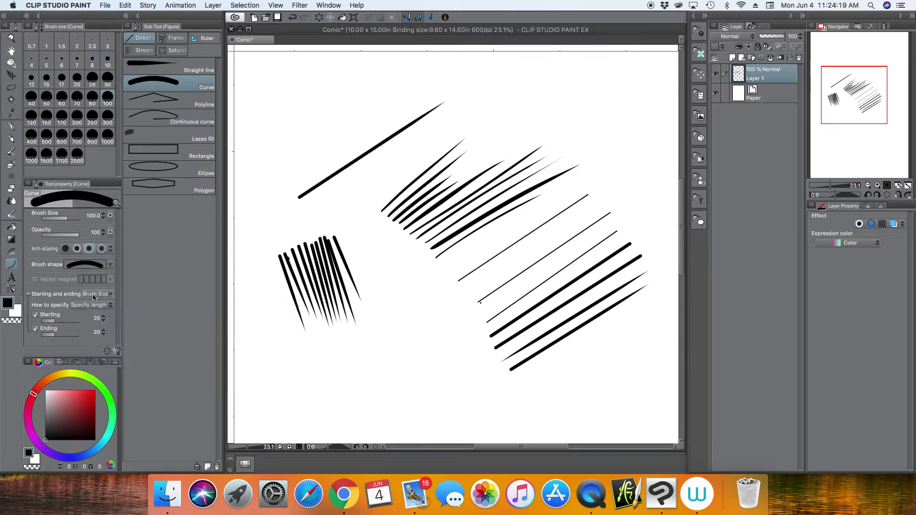
Step: Set both the Starting and Ending lengths of the curve to 400
{"action": "left_click", "coordinate": [66, 321]}
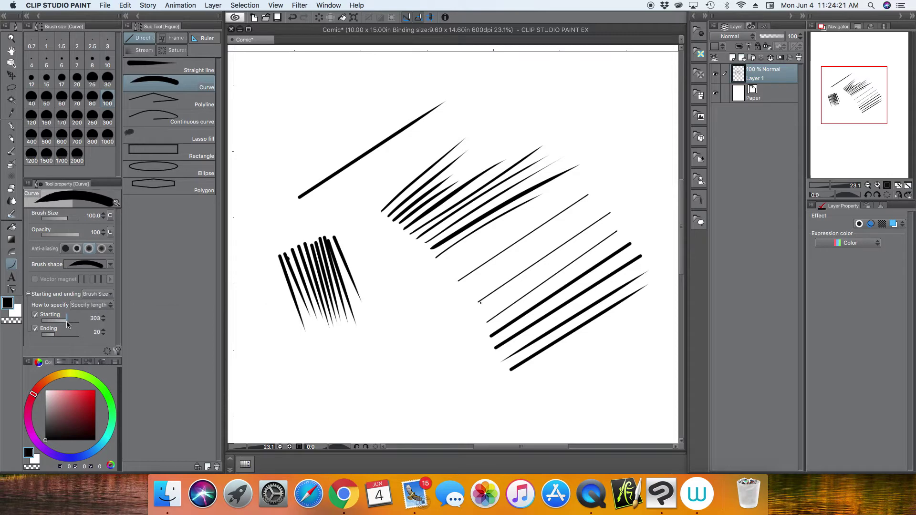
{"action": "left_click_drag", "start_coordinate": [68, 322], "coordinate": [68, 324]}
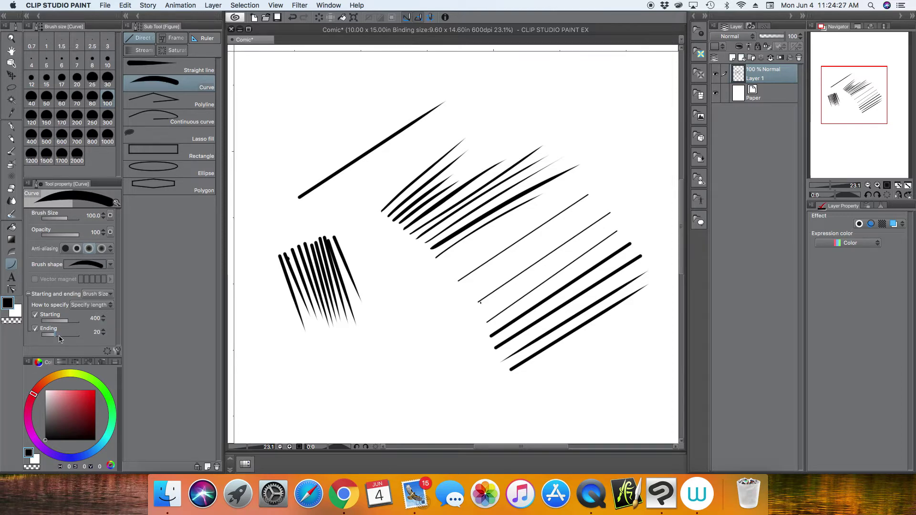
{"action": "left_click_drag", "start_coordinate": [60, 336], "coordinate": [68, 336]}
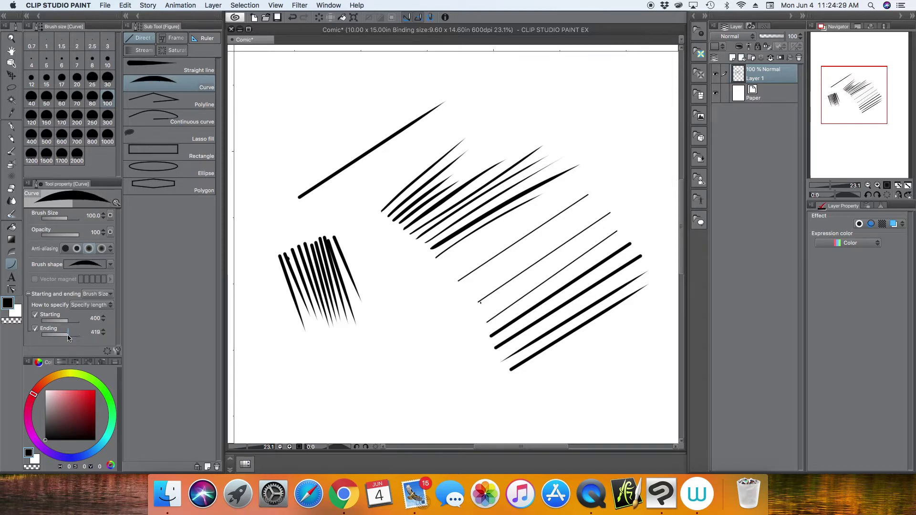
{"action": "left_click", "coordinate": [103, 334]}
{"action": "left_click", "coordinate": [103, 334]}
{"action": "left_click", "coordinate": [104, 330]}
Step: Draw a thick tapered arc above the upper diagonal and a thinner one beyond it at brush size 30
{"action": "left_click_drag", "start_coordinate": [287, 188], "coordinate": [423, 82]}
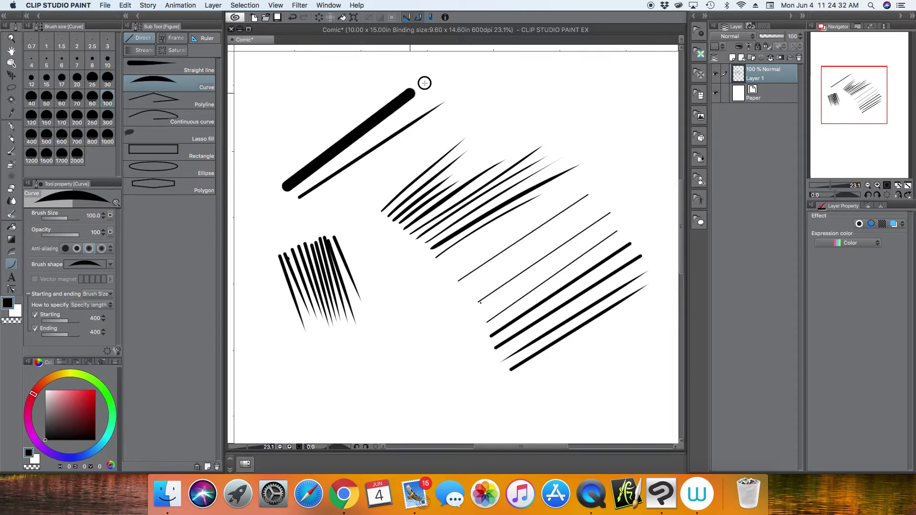
{"action": "left_click", "coordinate": [323, 80]}
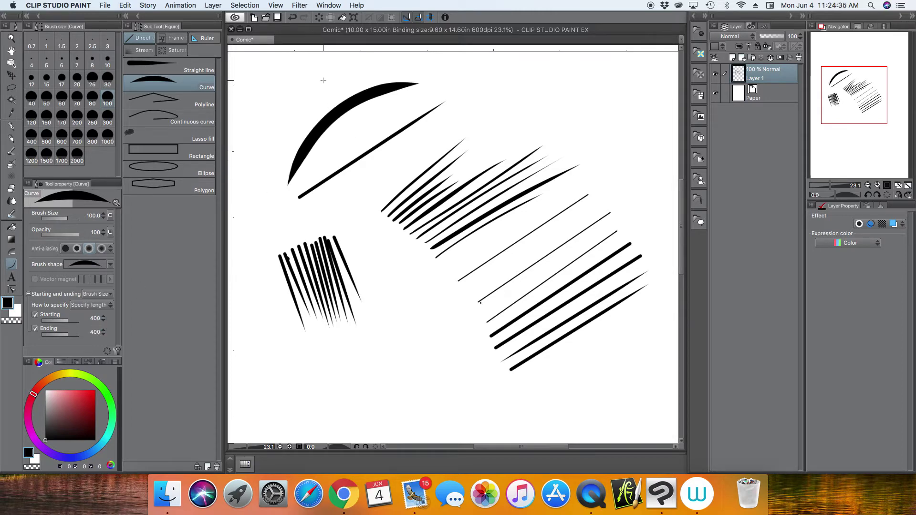
{"action": "left_click", "coordinate": [108, 79]}
{"action": "mouse_move", "coordinate": [264, 152]}
{"action": "left_mouse_down"}
{"action": "mouse_move", "coordinate": [329, 94]}
{"action": "mouse_move", "coordinate": [384, 66]}
{"action": "left_mouse_up"}
{"action": "left_click", "coordinate": [291, 69]}
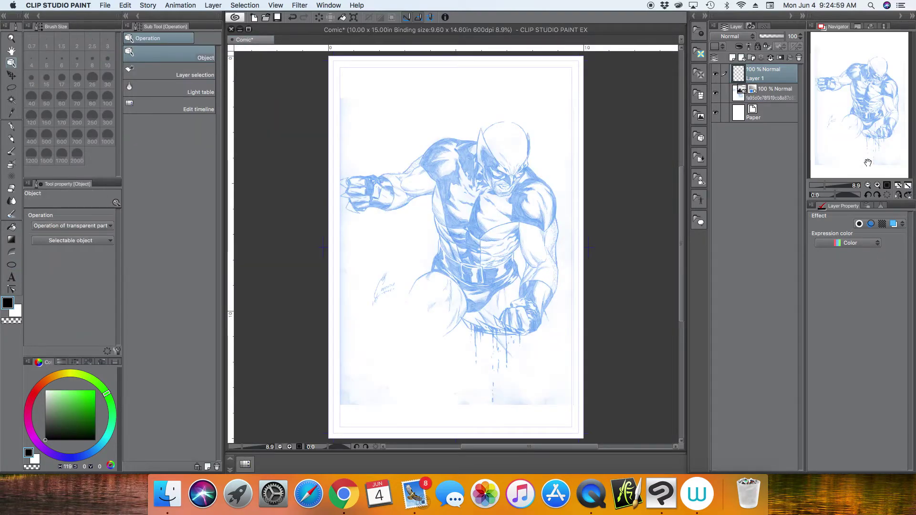
Step: On the hero sketch, fill the mask's shadow shapes around the left eye in black using Lasso fill without anti-aliasing
{"action": "left_click_drag", "start_coordinate": [825, 185], "coordinate": [835, 185]}
{"action": "left_click_drag", "start_coordinate": [861, 116], "coordinate": [881, 86]}
{"action": "left_click", "coordinate": [12, 265]}
{"action": "left_click", "coordinate": [155, 67]}
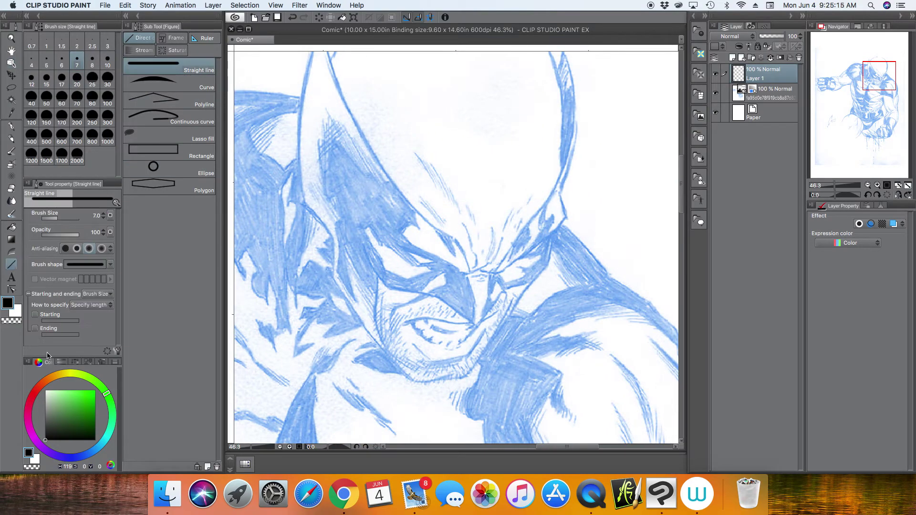
{"action": "left_click", "coordinate": [158, 135]}
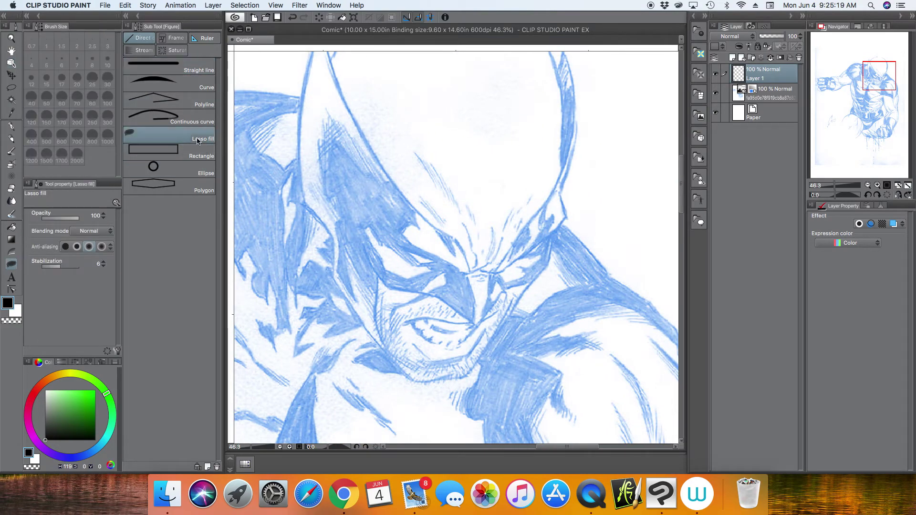
{"action": "left_click", "coordinate": [65, 247]}
{"action": "mouse_move", "coordinate": [415, 209]}
{"action": "left_mouse_down"}
{"action": "mouse_move", "coordinate": [419, 228]}
{"action": "mouse_move", "coordinate": [388, 217]}
{"action": "mouse_move", "coordinate": [413, 208]}
{"action": "mouse_move", "coordinate": [417, 224]}
{"action": "mouse_move", "coordinate": [454, 251]}
{"action": "mouse_move", "coordinate": [458, 242]}
{"action": "mouse_move", "coordinate": [436, 229]}
{"action": "mouse_move", "coordinate": [406, 246]}
{"action": "mouse_move", "coordinate": [415, 266]}
{"action": "mouse_move", "coordinate": [376, 235]}
{"action": "mouse_move", "coordinate": [366, 244]}
{"action": "mouse_move", "coordinate": [407, 250]}
{"action": "mouse_move", "coordinate": [379, 195]}
{"action": "mouse_move", "coordinate": [414, 238]}
{"action": "mouse_move", "coordinate": [360, 237]}
{"action": "mouse_move", "coordinate": [353, 220]}
{"action": "left_mouse_up"}
{"action": "mouse_move", "coordinate": [339, 139]}
{"action": "left_mouse_down"}
{"action": "mouse_move", "coordinate": [380, 182]}
{"action": "mouse_move", "coordinate": [389, 213]}
{"action": "mouse_move", "coordinate": [337, 143]}
{"action": "mouse_move", "coordinate": [333, 205]}
{"action": "mouse_move", "coordinate": [353, 266]}
{"action": "mouse_move", "coordinate": [381, 268]}
{"action": "left_mouse_up"}
{"action": "left_click_drag", "start_coordinate": [354, 196], "coordinate": [357, 196]}
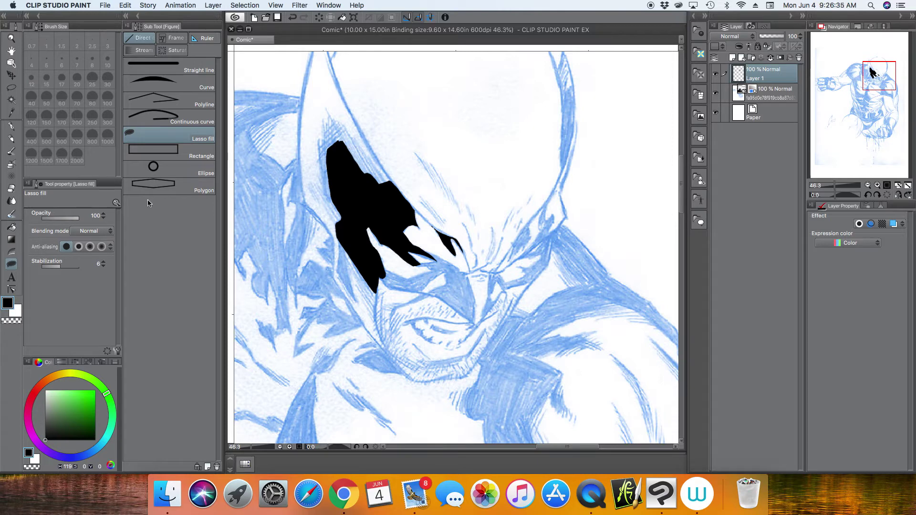
Step: Try a Curve stroke tapered at both ends above the mask shadow and undo it
{"action": "left_click", "coordinate": [180, 65]}
{"action": "left_click", "coordinate": [184, 91]}
{"action": "left_click_drag", "start_coordinate": [339, 110], "coordinate": [363, 152]}
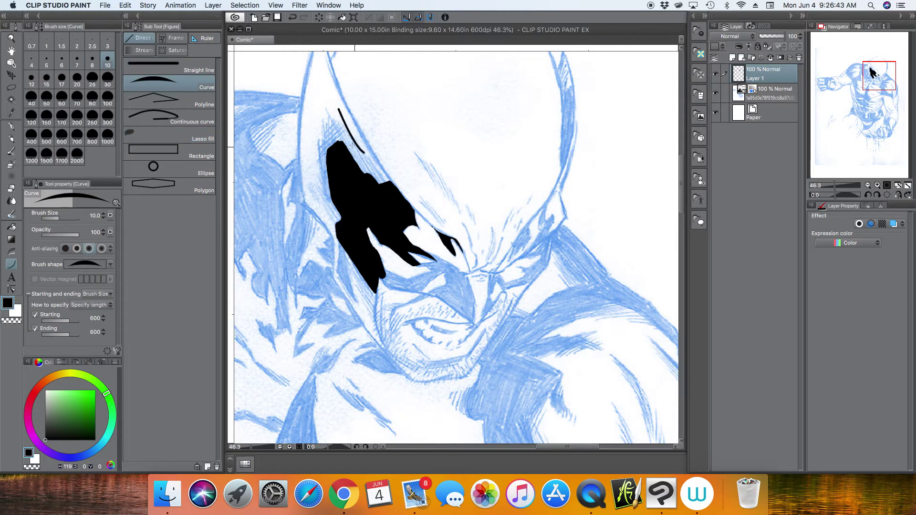
{"action": "left_click", "coordinate": [345, 134]}
{"action": "key", "text": "super+z"}
Step: Turn off the curve's Starting taper, try curved hatching strokes along the mask shadow's upper edge, and undo them
{"action": "left_click", "coordinate": [36, 316]}
{"action": "left_click_drag", "start_coordinate": [384, 182], "coordinate": [357, 139]}
{"action": "left_click", "coordinate": [372, 164]}
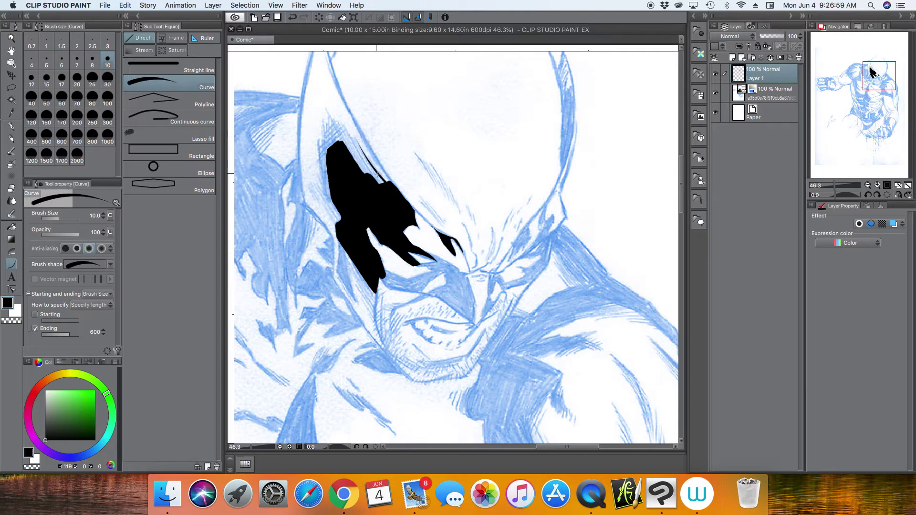
{"action": "left_click_drag", "start_coordinate": [380, 182], "coordinate": [353, 140]}
{"action": "left_click", "coordinate": [368, 165]}
{"action": "key", "text": "super+z"}
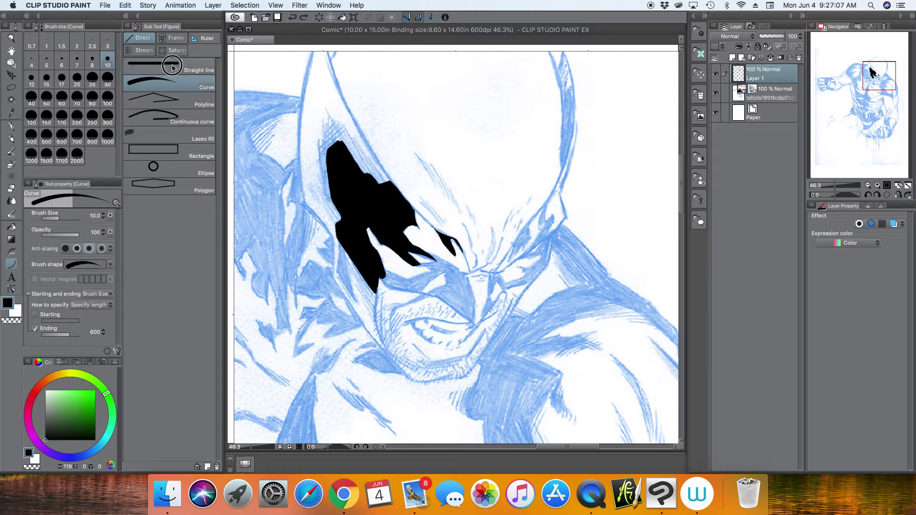
Step: Hatch the upper edge of the mask shadow with Straight line strokes at brush size 10, tapered only at the end
{"action": "left_click", "coordinate": [169, 66]}
{"action": "left_click_drag", "start_coordinate": [387, 184], "coordinate": [358, 140]}
{"action": "key", "text": "super+z"}
{"action": "left_click", "coordinate": [107, 61]}
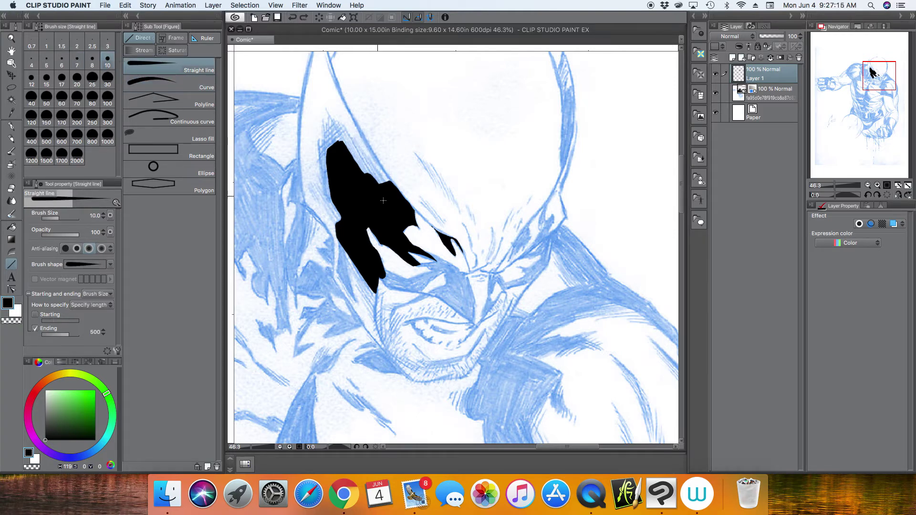
{"action": "left_click_drag", "start_coordinate": [387, 182], "coordinate": [329, 113]}
{"action": "left_click_drag", "start_coordinate": [361, 168], "coordinate": [327, 114]}
{"action": "left_click_drag", "start_coordinate": [338, 143], "coordinate": [328, 128]}
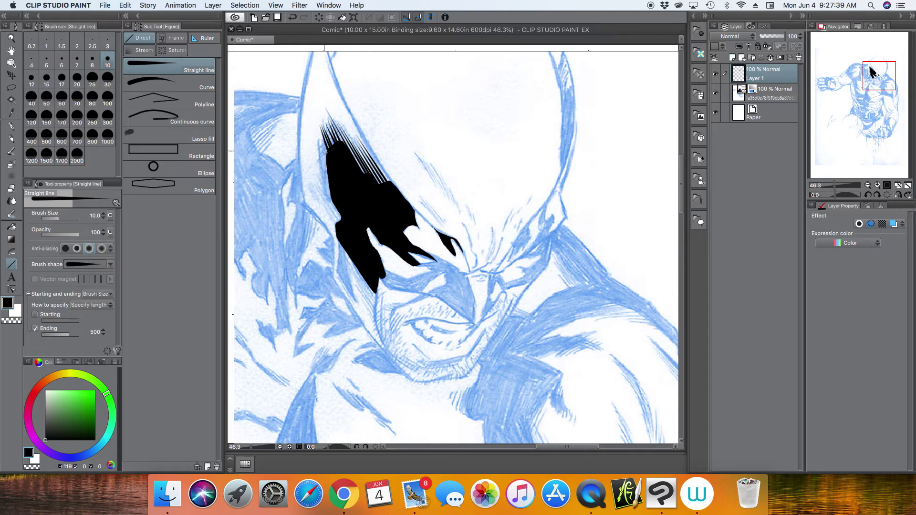
Step: Cross-hatch the shadow's tip with lines tapered at both ends and its right fringe with lines tapered only at the end
{"action": "left_click", "coordinate": [34, 315]}
{"action": "left_click_drag", "start_coordinate": [345, 129], "coordinate": [320, 150]}
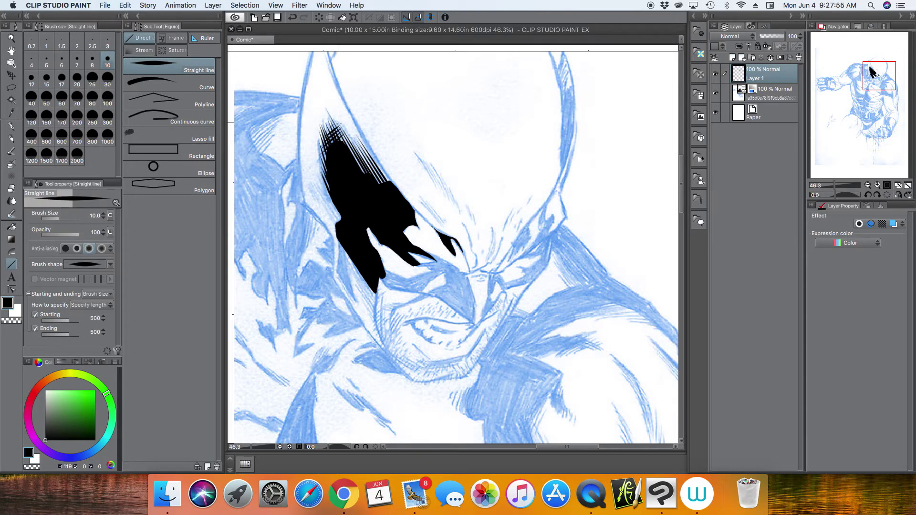
{"action": "left_click", "coordinate": [35, 316]}
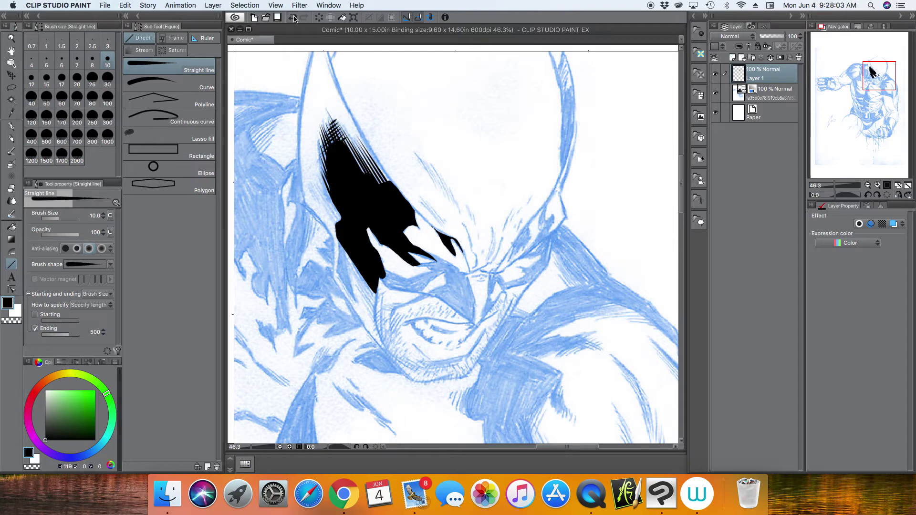
{"action": "mouse_move", "coordinate": [340, 155]}
{"action": "left_mouse_down"}
{"action": "mouse_move", "coordinate": [358, 141]}
{"action": "mouse_move", "coordinate": [375, 159]}
{"action": "left_mouse_up"}
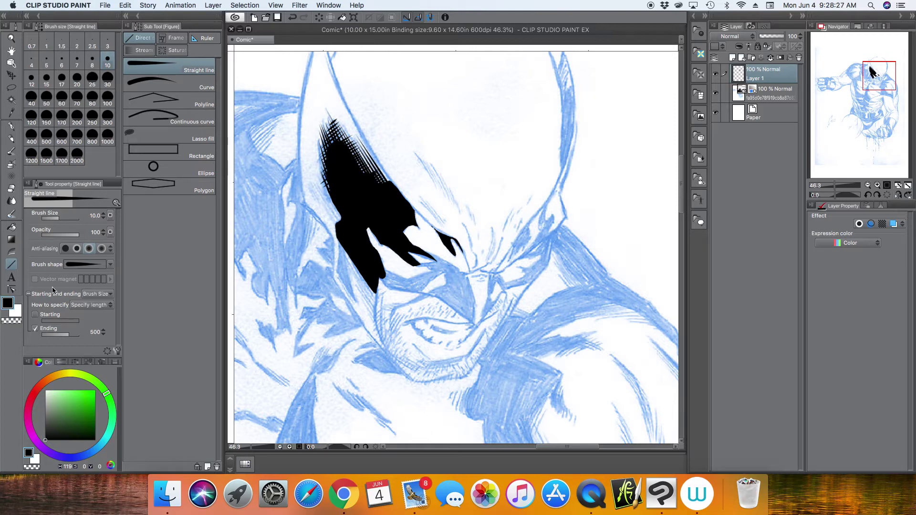
Step: Draw a row of short Curve strokes tapered at both ends along the left forehead crease at brush size 10
{"action": "left_click", "coordinate": [170, 84]}
{"action": "left_click_drag", "start_coordinate": [415, 153], "coordinate": [436, 187]}
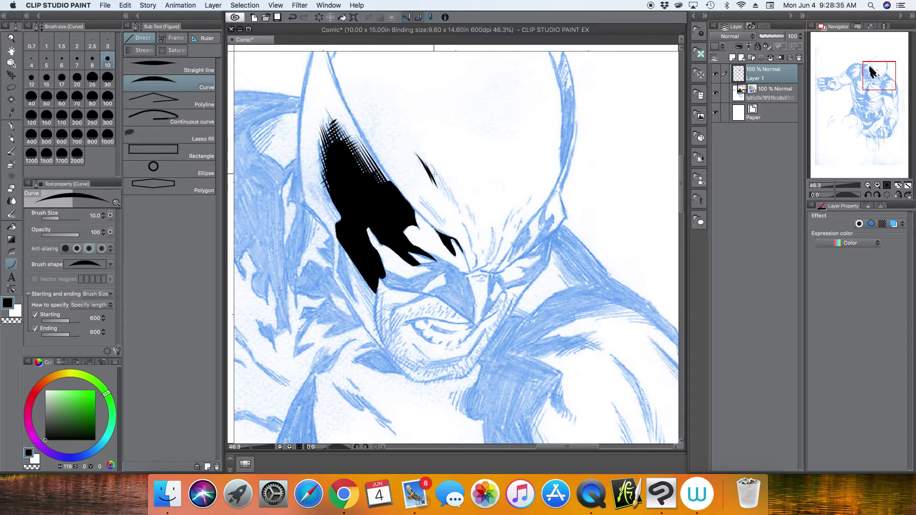
{"action": "left_click", "coordinate": [476, 218]}
{"action": "left_click_drag", "start_coordinate": [473, 220], "coordinate": [431, 163]}
{"action": "left_click", "coordinate": [472, 211]}
{"action": "left_click", "coordinate": [460, 205]}
{"action": "left_click", "coordinate": [442, 177]}
{"action": "left_click_drag", "start_coordinate": [448, 196], "coordinate": [427, 159]}
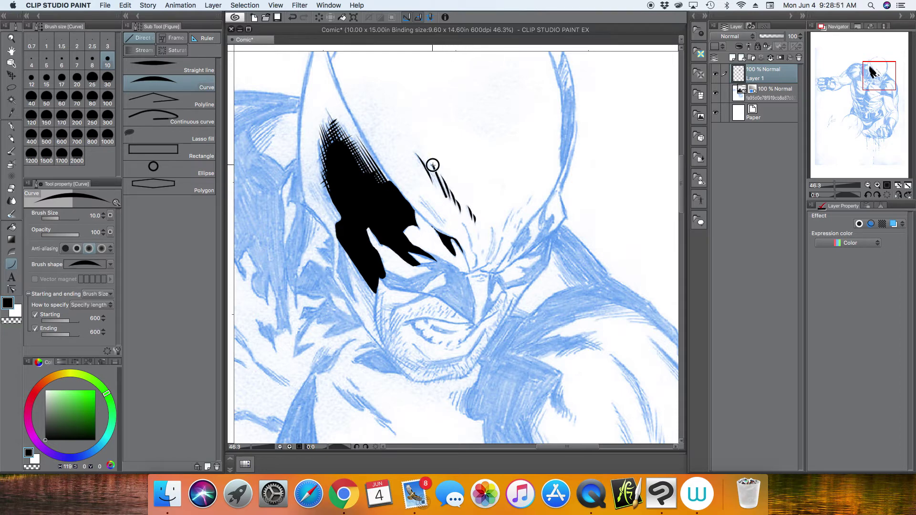
{"action": "left_click", "coordinate": [432, 167]}
{"action": "left_click_drag", "start_coordinate": [440, 192], "coordinate": [421, 156]}
{"action": "left_click", "coordinate": [433, 166]}
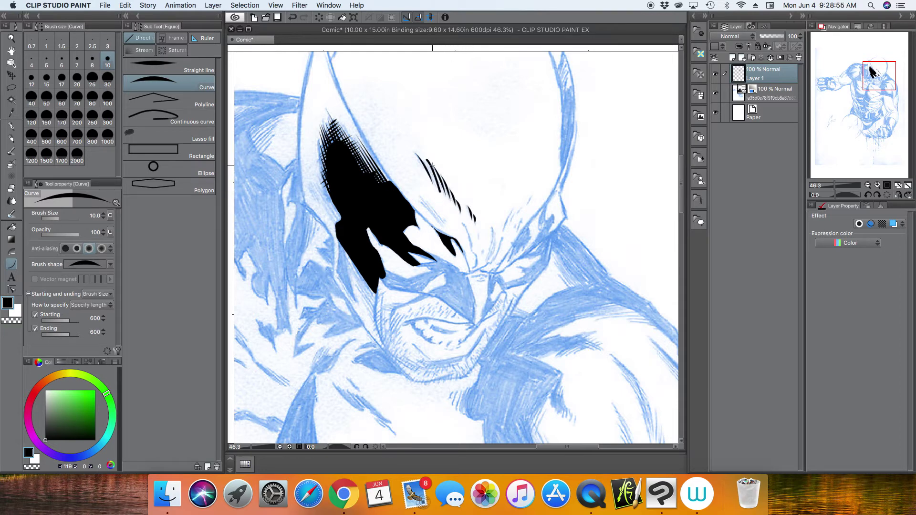
Step: Draw short tapered curve strokes along the forehead creases above the right eye
{"action": "left_click", "coordinate": [507, 218]}
{"action": "left_click_drag", "start_coordinate": [509, 224], "coordinate": [522, 208]}
{"action": "left_click", "coordinate": [510, 218]}
{"action": "left_click", "coordinate": [519, 211]}
{"action": "left_click_drag", "start_coordinate": [526, 206], "coordinate": [533, 196]}
{"action": "left_click", "coordinate": [528, 201]}
{"action": "left_click_drag", "start_coordinate": [516, 235], "coordinate": [522, 220]}
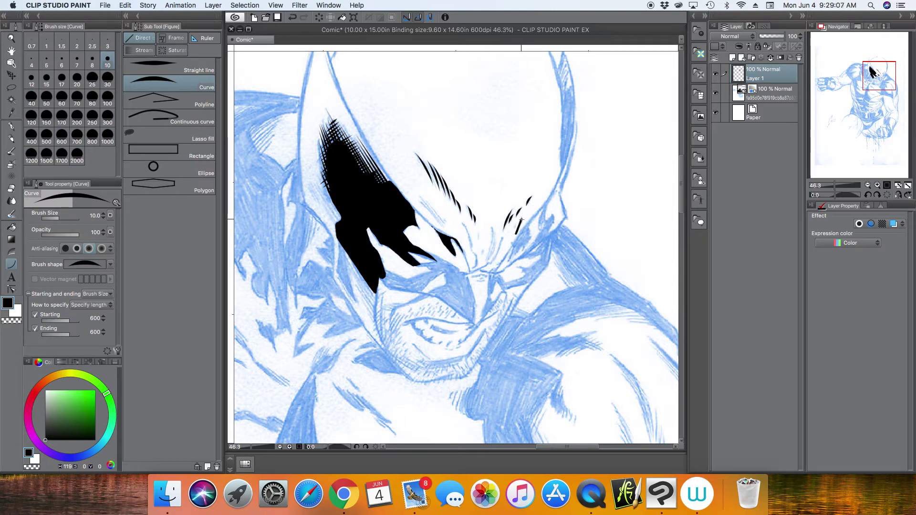
Step: Draw curved strokes beside the nose bridge and short straight tapered strokes on the lower left brow crease
{"action": "left_click_drag", "start_coordinate": [474, 268], "coordinate": [463, 223]}
{"action": "left_click", "coordinate": [478, 260]}
{"action": "left_click", "coordinate": [191, 67]}
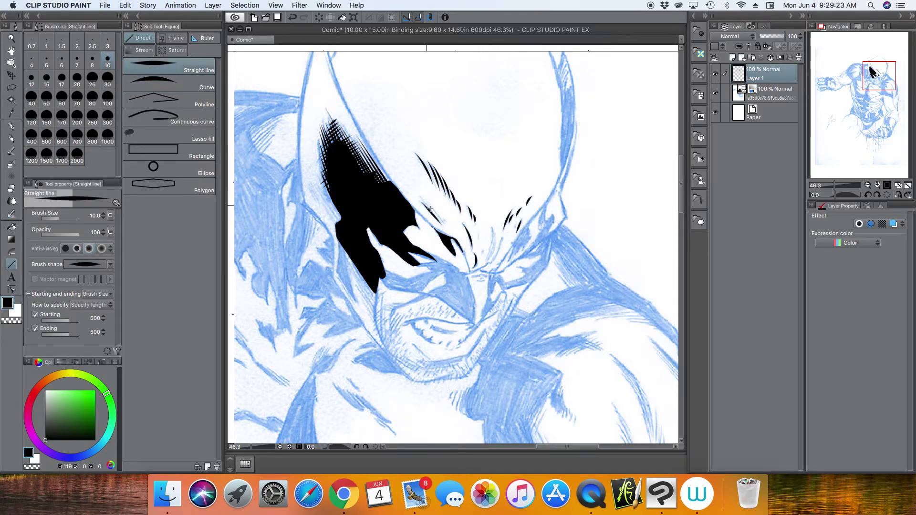
{"action": "left_click_drag", "start_coordinate": [430, 209], "coordinate": [439, 215]}
Step: Draw the mask's inner edge from the left ear toward the brow with Continuous curve at brush size 15
{"action": "left_click", "coordinate": [191, 116]}
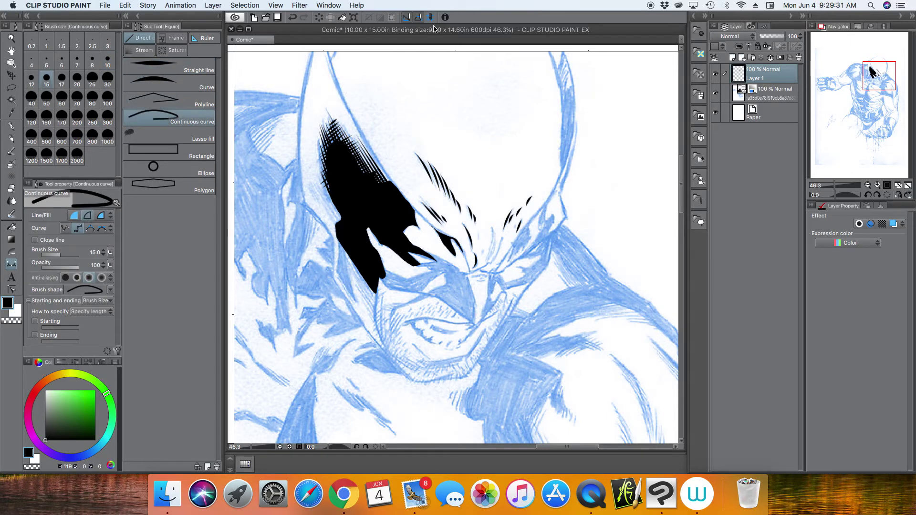
{"action": "scroll", "coordinate": [483, 311], "scroll_direction": "up", "scroll_amount": 5}
{"action": "left_click", "coordinate": [346, 147]}
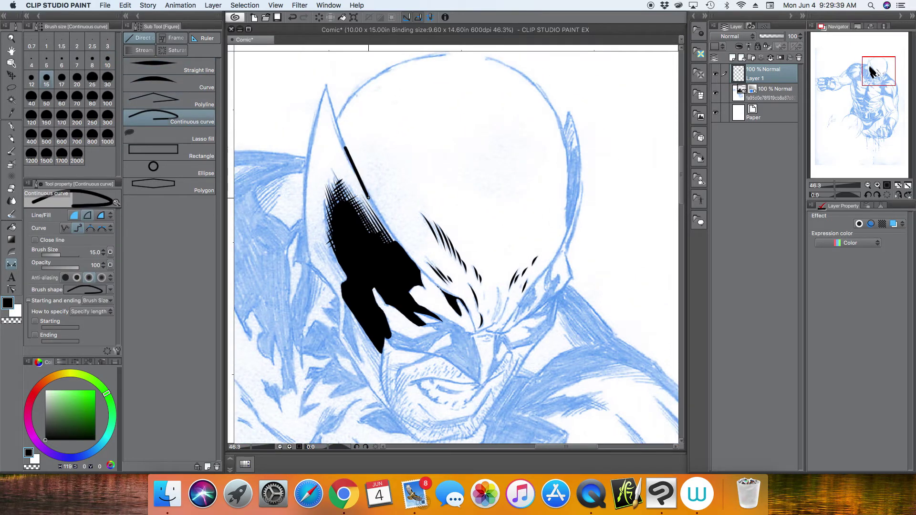
{"action": "left_click", "coordinate": [369, 195]}
{"action": "double_click", "coordinate": [446, 298]}
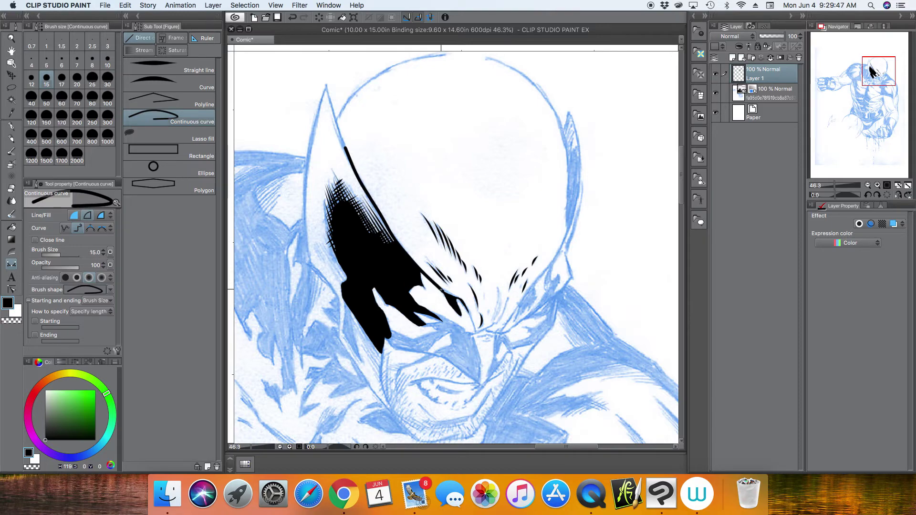
Step: Try the sketch layer at 50% opacity, and undo both that change and the mask edge line
{"action": "left_click_drag", "start_coordinate": [834, 186], "coordinate": [826, 185]}
{"action": "left_click", "coordinate": [716, 93]}
{"action": "left_click", "coordinate": [717, 93]}
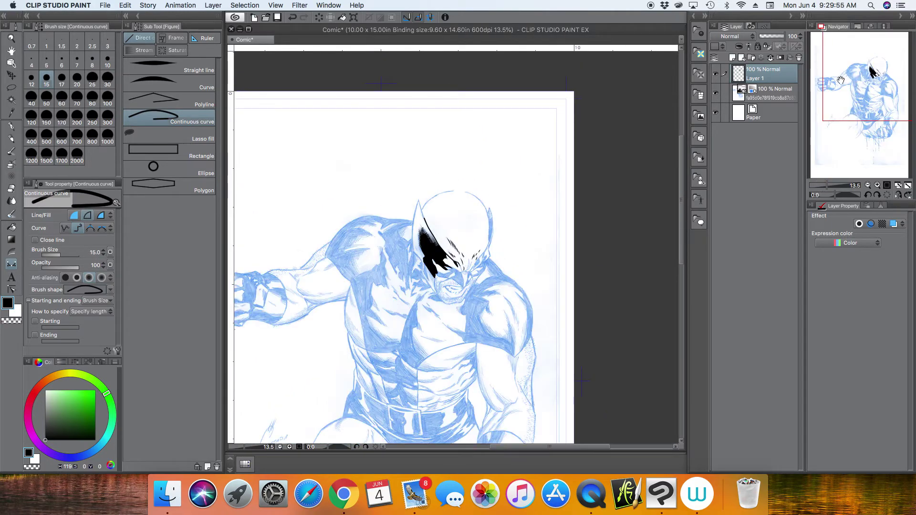
{"action": "left_click", "coordinate": [776, 93]}
{"action": "left_click", "coordinate": [772, 37]}
{"action": "left_click", "coordinate": [773, 75]}
{"action": "left_click_drag", "start_coordinate": [827, 185], "coordinate": [835, 185]}
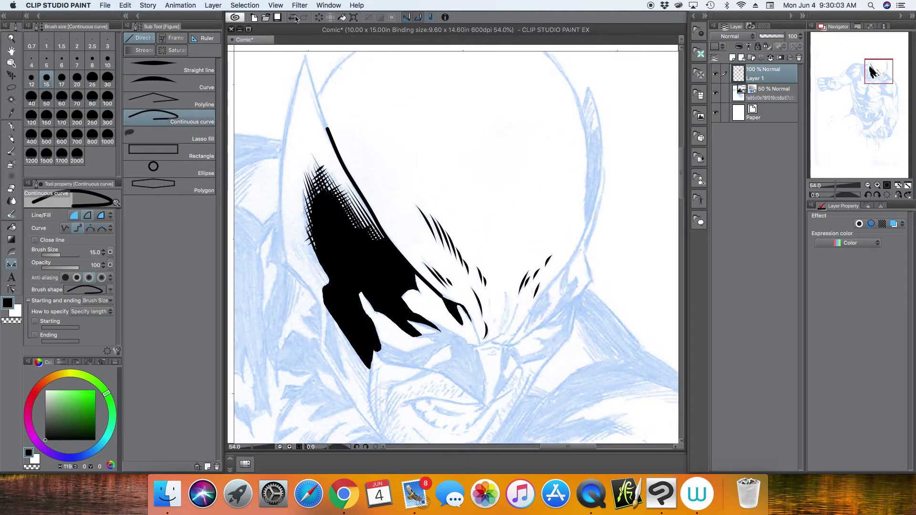
{"action": "left_click", "coordinate": [293, 18]}
{"action": "left_click", "coordinate": [293, 17]}
Step: Ink the mask's inner edge from the left ear tip down to the brow with Continuous curve at brush size 10
{"action": "left_click", "coordinate": [108, 61]}
{"action": "left_click", "coordinate": [305, 56]}
{"action": "left_click", "coordinate": [313, 90]}
{"action": "left_click", "coordinate": [329, 130]}
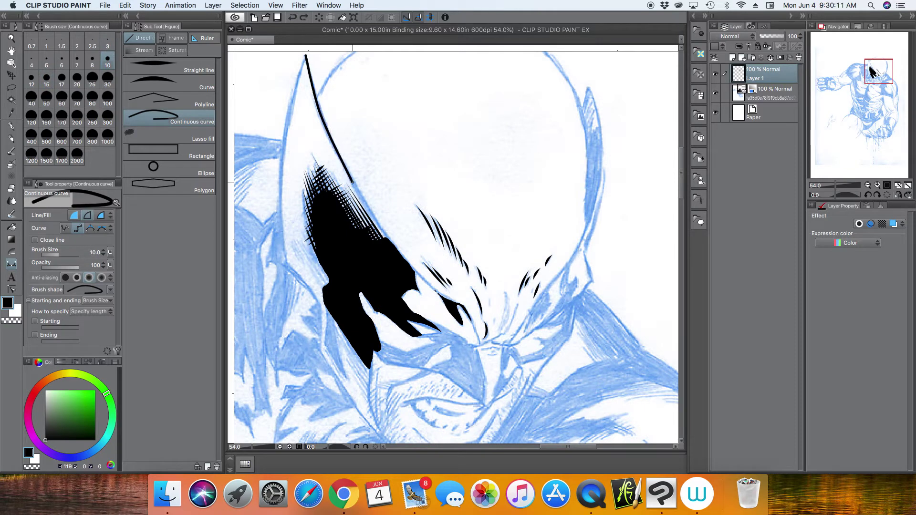
{"action": "left_click", "coordinate": [356, 186]}
{"action": "left_click", "coordinate": [381, 232]}
{"action": "double_click", "coordinate": [423, 281]}
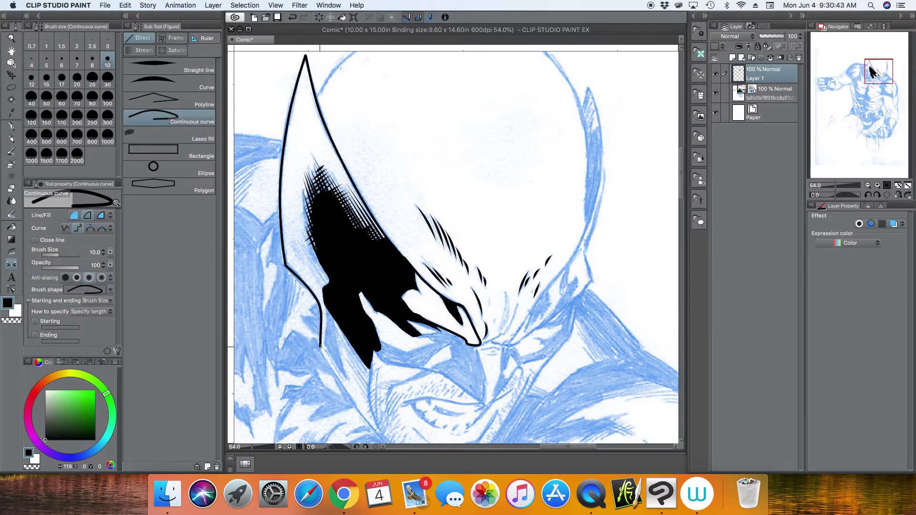
Step: Ink the jawline with Continuous curve from the mask's left side around the chin and up the right side of the head
{"action": "left_click", "coordinate": [357, 411]}
{"action": "scroll", "coordinate": [396, 441], "scroll_direction": "down", "scroll_amount": 4}
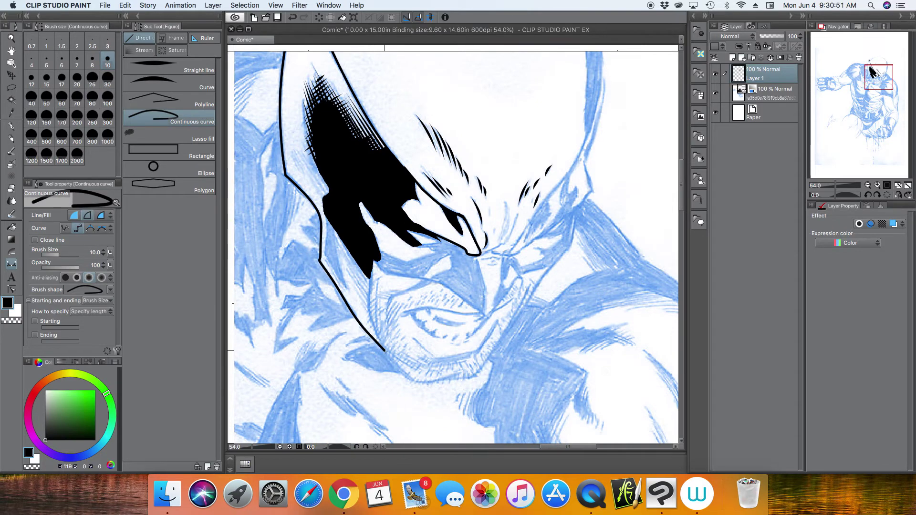
{"action": "left_click", "coordinate": [411, 381]}
{"action": "left_click", "coordinate": [460, 373]}
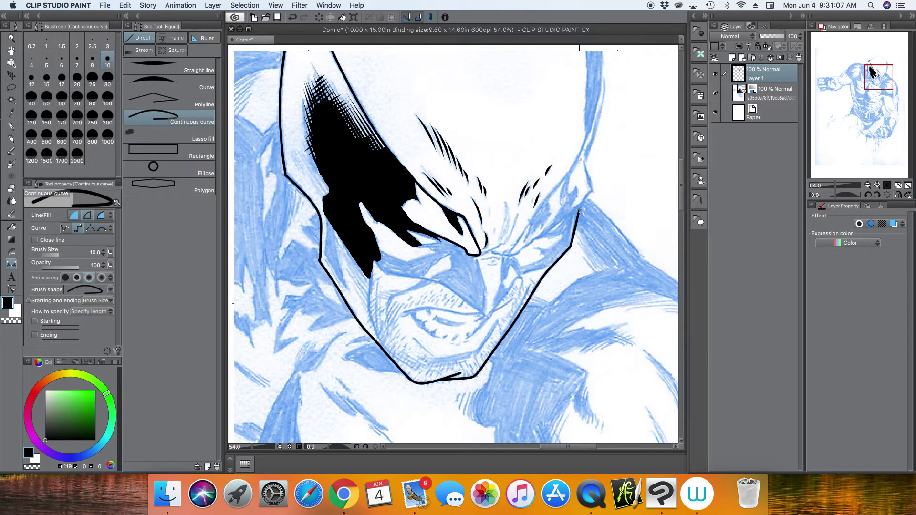
{"action": "left_click", "coordinate": [592, 194]}
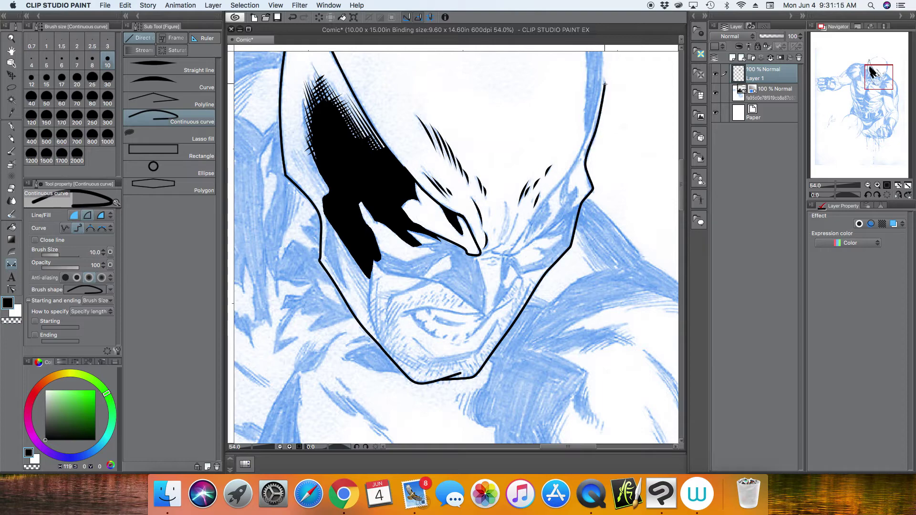
Step: Ink the right ear and the mask's inner edge from its tip down to the right brow with Continuous curve
{"action": "scroll", "coordinate": [602, 59], "scroll_direction": "up", "scroll_amount": 5}
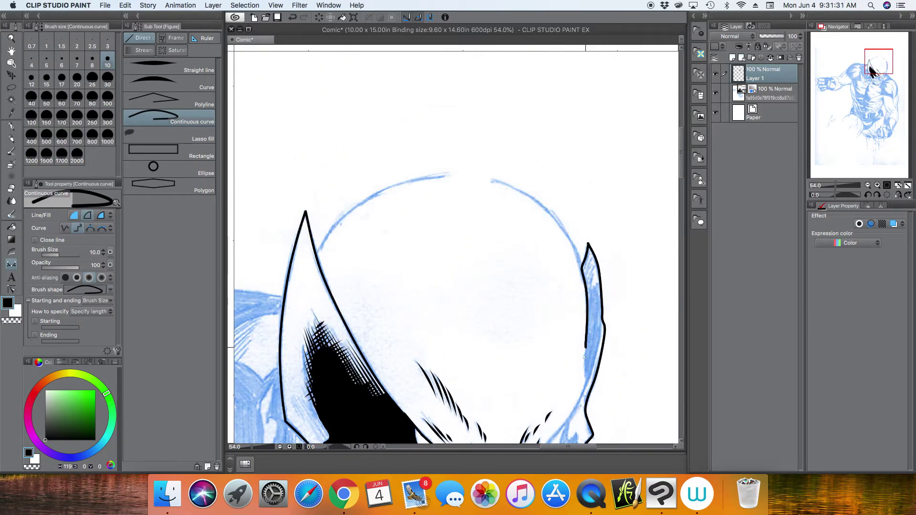
{"action": "left_click_drag", "start_coordinate": [893, 74], "coordinate": [897, 84]}
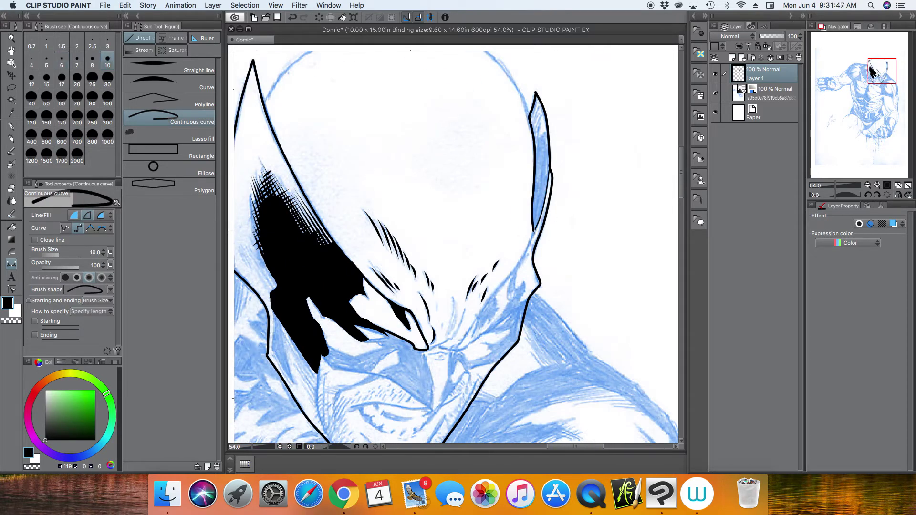
{"action": "left_click", "coordinate": [534, 231]}
{"action": "left_click", "coordinate": [517, 265]}
{"action": "left_click", "coordinate": [489, 297]}
{"action": "left_click", "coordinate": [452, 350]}
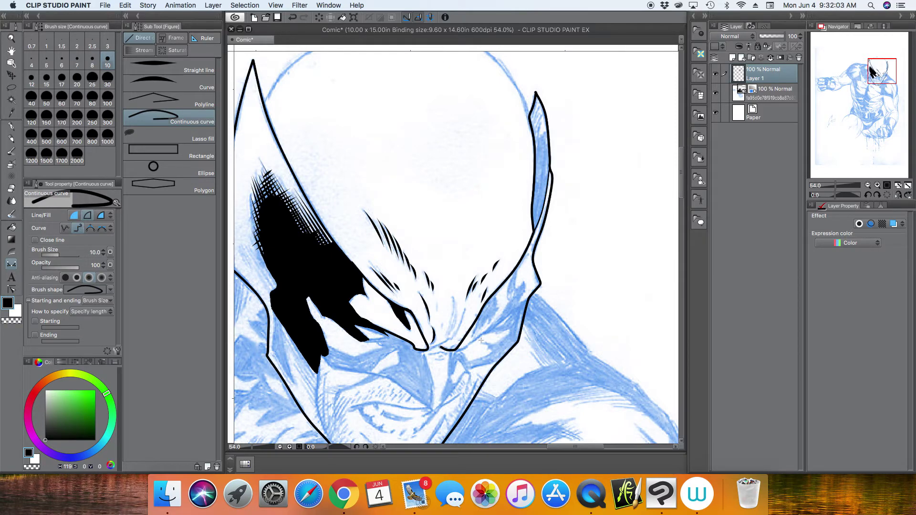
Step: Add a new layer above Layer 1 for the G-pen and give it a red layer color
{"action": "left_click", "coordinate": [880, 76]}
{"action": "left_click", "coordinate": [12, 126]}
{"action": "left_click", "coordinate": [733, 58]}
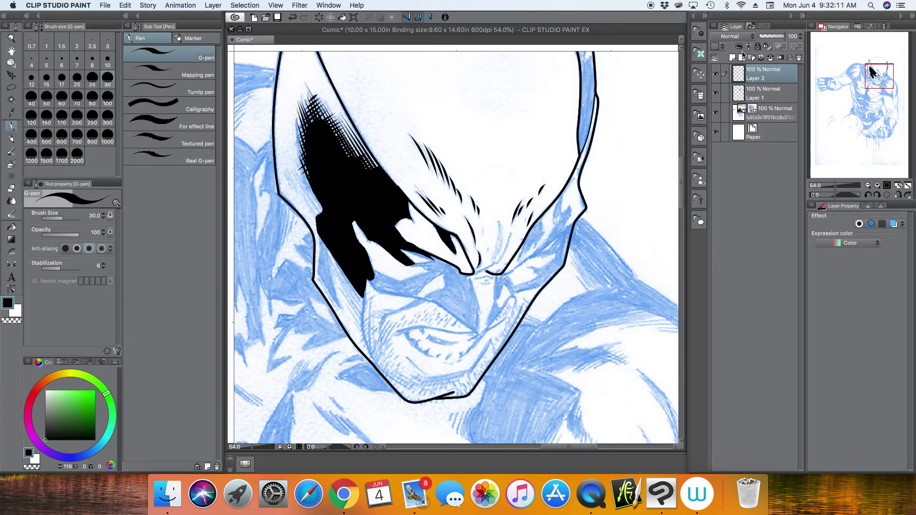
{"action": "left_click", "coordinate": [894, 224]}
{"action": "left_click", "coordinate": [34, 394]}
{"action": "left_click", "coordinate": [95, 391]}
{"action": "left_click", "coordinate": [877, 234]}
{"action": "left_click_drag", "start_coordinate": [49, 437], "coordinate": [32, 455]}
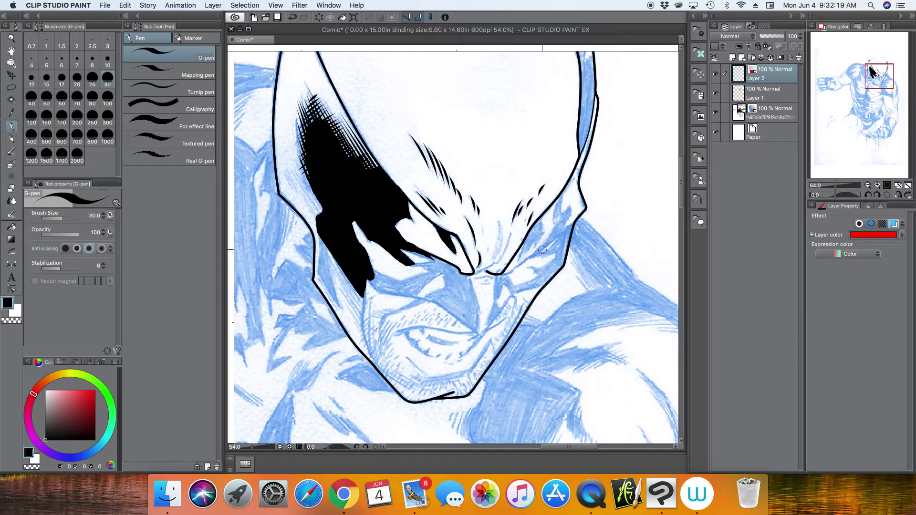
Step: Draw the outlines of both eyes with the G-pen at size 30, then lasso and transform the right eye
{"action": "left_click_drag", "start_coordinate": [542, 250], "coordinate": [553, 246]}
{"action": "left_click", "coordinate": [11, 88]}
{"action": "left_click_drag", "start_coordinate": [538, 249], "coordinate": [546, 269]}
{"action": "left_click", "coordinate": [581, 273]}
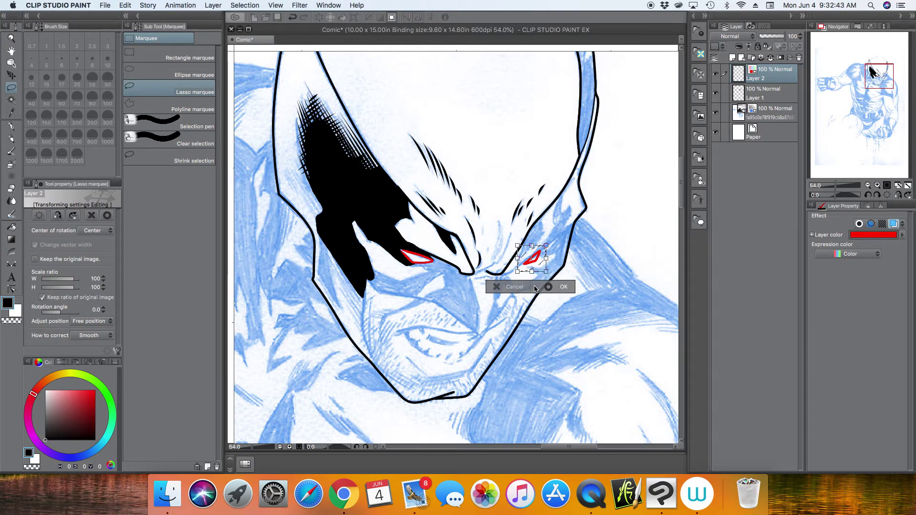
{"action": "key", "text": "Return"}
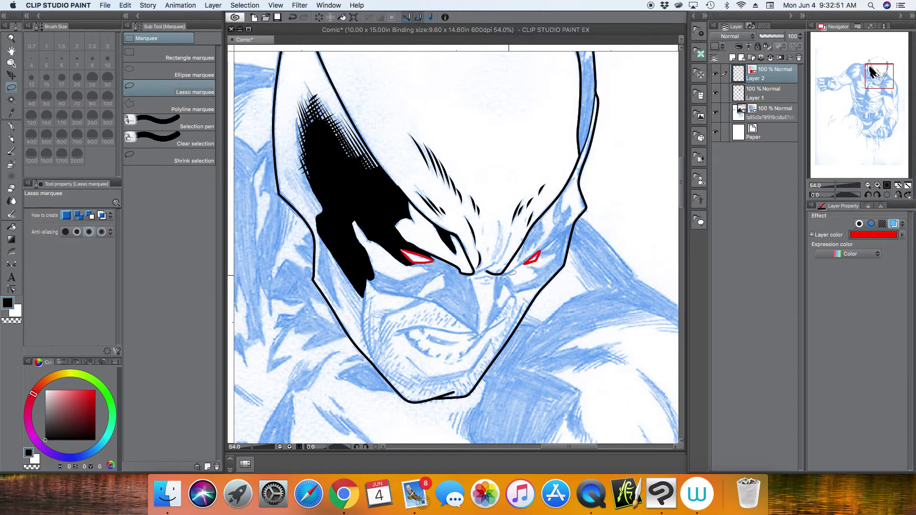
Step: Compare the whole face with the red eye layer hidden and shown
{"action": "key", "text": "super+minus"}
{"action": "key", "text": "super+minus"}
{"action": "left_click", "coordinate": [716, 74]}
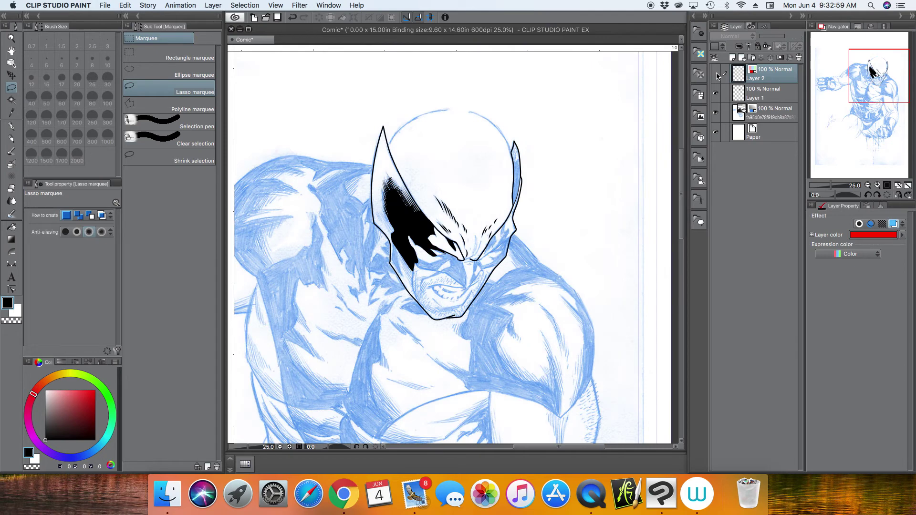
{"action": "left_click", "coordinate": [716, 75]}
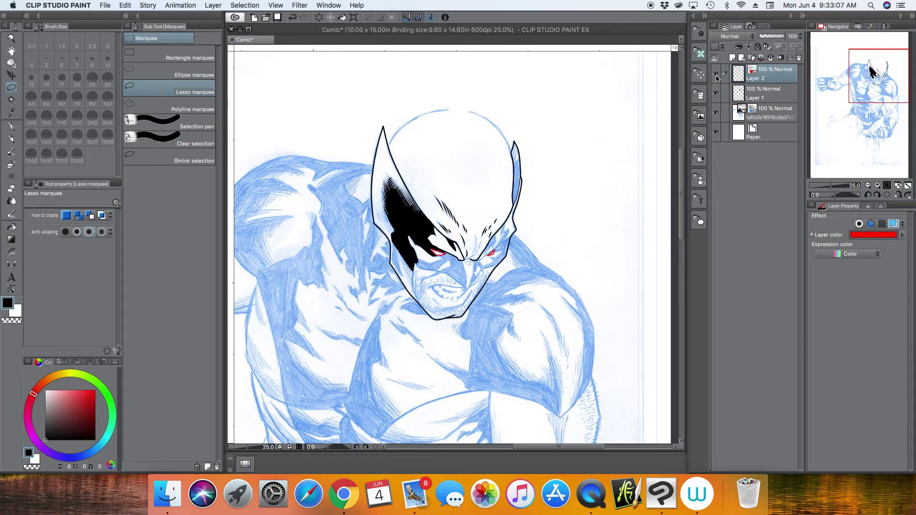
{"action": "left_click", "coordinate": [715, 76]}
{"action": "left_click", "coordinate": [716, 74]}
Step: Set the red eye layer to 48% opacity, move it below Layer 1 and make Layer 1 active
{"action": "left_click", "coordinate": [771, 36]}
{"action": "left_click_drag", "start_coordinate": [776, 74], "coordinate": [776, 101]}
{"action": "left_click", "coordinate": [775, 74]}
Step: Fill the mask's shadows around and above the right eye in black with Lasso fill
{"action": "left_click_drag", "start_coordinate": [831, 186], "coordinate": [836, 185]}
{"action": "left_click_drag", "start_coordinate": [880, 76], "coordinate": [882, 77]}
{"action": "left_click", "coordinate": [11, 264]}
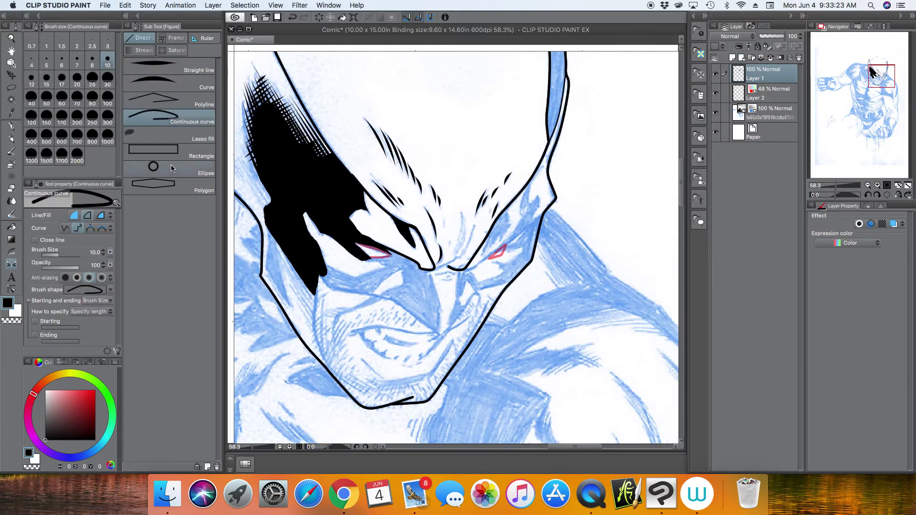
{"action": "left_click", "coordinate": [170, 136]}
{"action": "mouse_move", "coordinate": [489, 259]}
{"action": "left_mouse_down"}
{"action": "mouse_move", "coordinate": [504, 249]}
{"action": "mouse_move", "coordinate": [493, 262]}
{"action": "mouse_move", "coordinate": [520, 254]}
{"action": "mouse_move", "coordinate": [484, 281]}
{"action": "mouse_move", "coordinate": [461, 271]}
{"action": "mouse_move", "coordinate": [456, 302]}
{"action": "mouse_move", "coordinate": [523, 268]}
{"action": "mouse_move", "coordinate": [541, 219]}
{"action": "mouse_move", "coordinate": [510, 244]}
{"action": "left_mouse_up"}
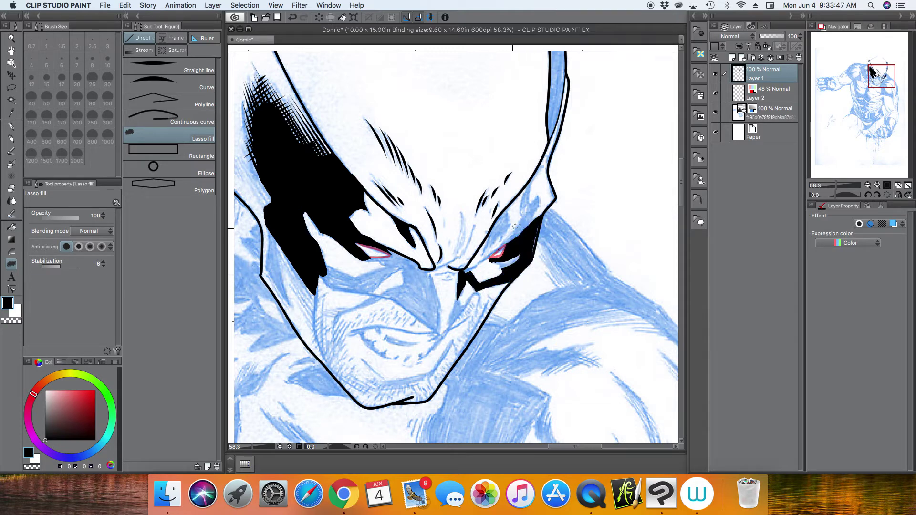
{"action": "mouse_move", "coordinate": [513, 212]}
{"action": "left_mouse_down"}
{"action": "mouse_move", "coordinate": [482, 257]}
{"action": "mouse_move", "coordinate": [528, 180]}
{"action": "mouse_move", "coordinate": [533, 205]}
{"action": "mouse_move", "coordinate": [497, 249]}
{"action": "mouse_move", "coordinate": [501, 244]}
{"action": "left_mouse_up"}
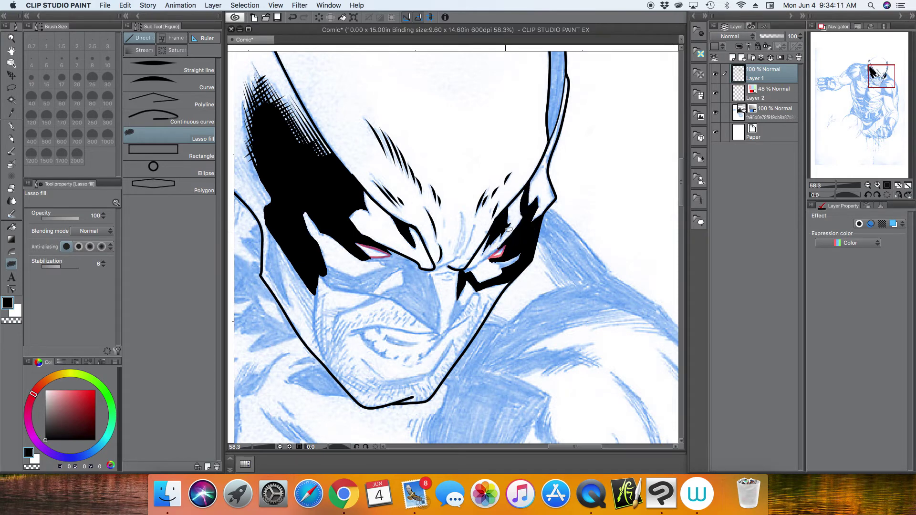
Step: Hide the red eye layer and fill the shadows below the left eye and beside the nose in black with Lasso fill
{"action": "left_click", "coordinate": [716, 93]}
{"action": "left_click", "coordinate": [169, 118]}
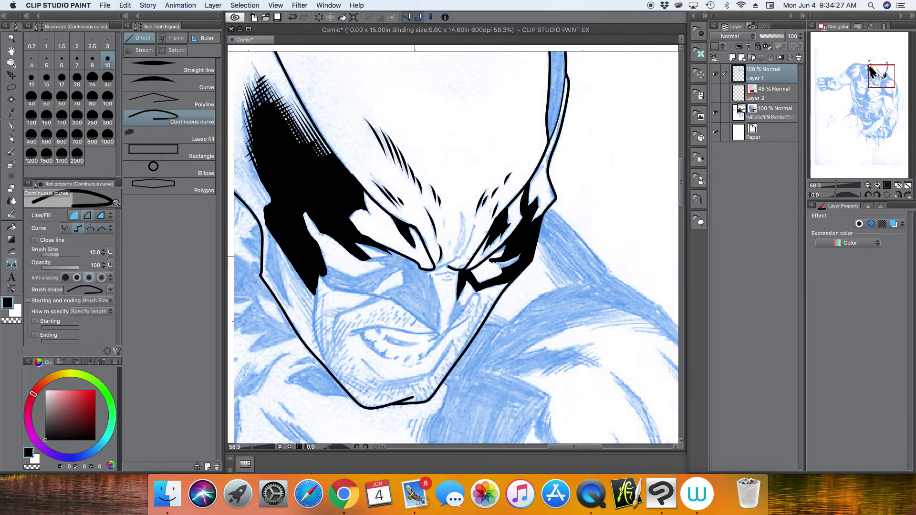
{"action": "key", "text": "p"}
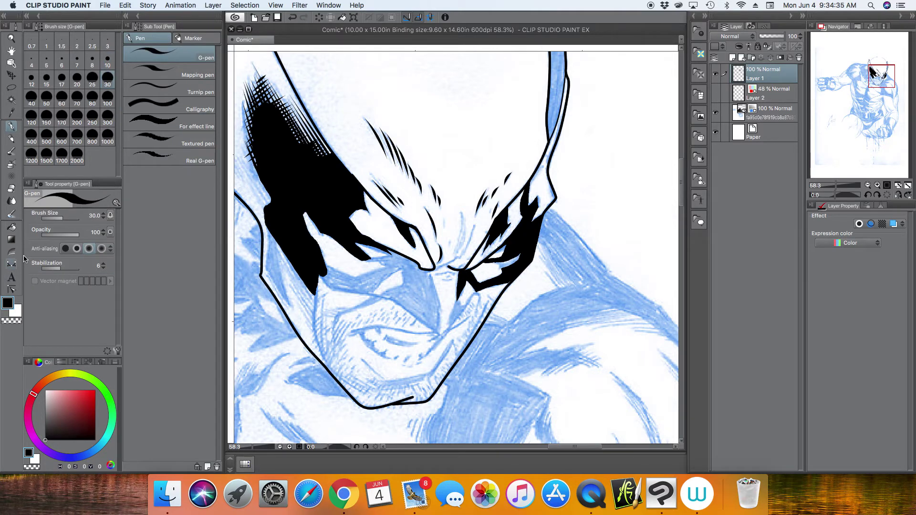
{"action": "left_click", "coordinate": [11, 263]}
{"action": "mouse_move", "coordinate": [386, 256]}
{"action": "left_mouse_down"}
{"action": "mouse_move", "coordinate": [365, 261]}
{"action": "mouse_move", "coordinate": [348, 277]}
{"action": "mouse_move", "coordinate": [320, 271]}
{"action": "mouse_move", "coordinate": [328, 286]}
{"action": "mouse_move", "coordinate": [365, 294]}
{"action": "mouse_move", "coordinate": [388, 279]}
{"action": "mouse_move", "coordinate": [401, 282]}
{"action": "mouse_move", "coordinate": [381, 295]}
{"action": "mouse_move", "coordinate": [408, 292]}
{"action": "mouse_move", "coordinate": [398, 259]}
{"action": "mouse_move", "coordinate": [436, 332]}
{"action": "mouse_move", "coordinate": [434, 291]}
{"action": "mouse_move", "coordinate": [419, 268]}
{"action": "mouse_move", "coordinate": [399, 258]}
{"action": "mouse_move", "coordinate": [398, 291]}
{"action": "left_mouse_up"}
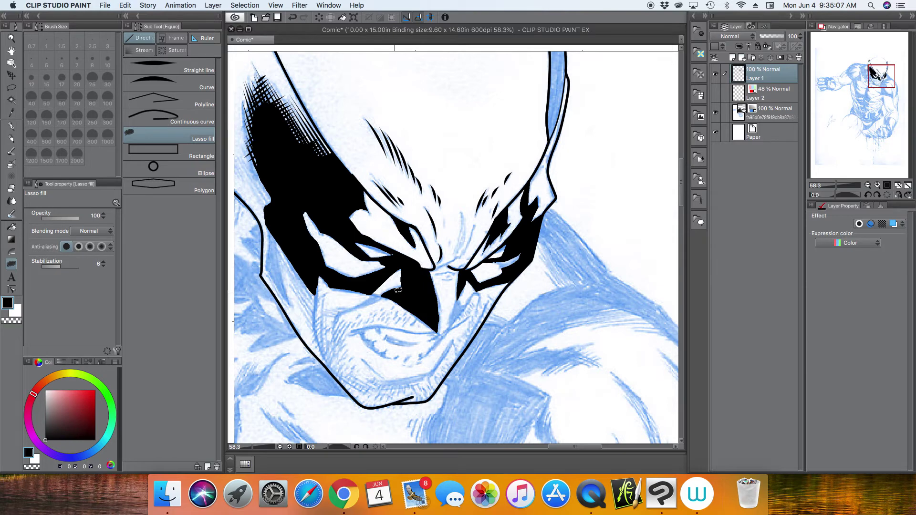
Step: Ink the mask's lower edge across the left cheek and down to the jaw with Continuous curve
{"action": "left_click", "coordinate": [206, 115]}
{"action": "left_click", "coordinate": [371, 295]}
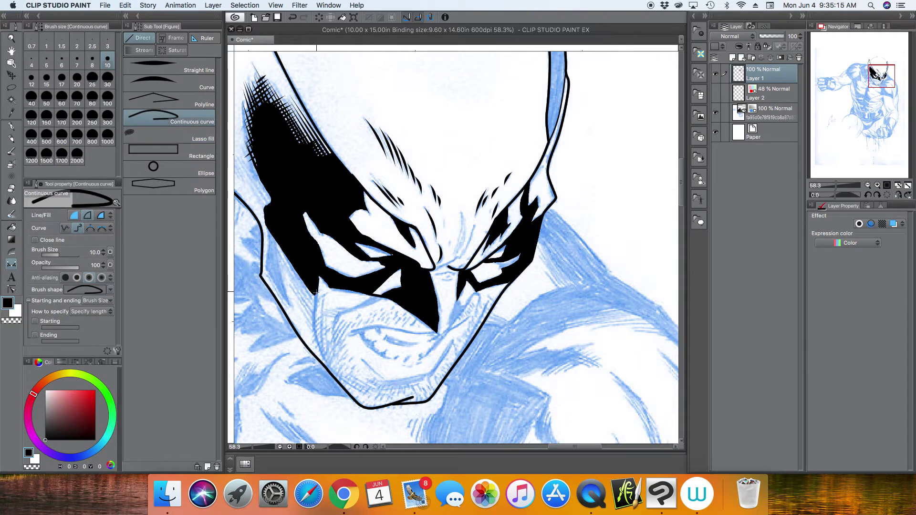
{"action": "key", "text": "period"}
Step: Hatch the left side of the mask below the black area with straight lines tapered only at the end
{"action": "mouse_move", "coordinate": [277, 237]}
{"action": "left_mouse_down"}
{"action": "mouse_move", "coordinate": [283, 290]}
{"action": "mouse_move", "coordinate": [265, 248]}
{"action": "mouse_move", "coordinate": [273, 232]}
{"action": "mouse_move", "coordinate": [309, 301]}
{"action": "left_mouse_up"}
{"action": "left_click", "coordinate": [177, 67]}
{"action": "left_click", "coordinate": [35, 315]}
{"action": "left_click", "coordinate": [292, 17]}
{"action": "left_click_drag", "start_coordinate": [277, 254], "coordinate": [313, 327]}
{"action": "left_click_drag", "start_coordinate": [279, 274], "coordinate": [313, 329]}
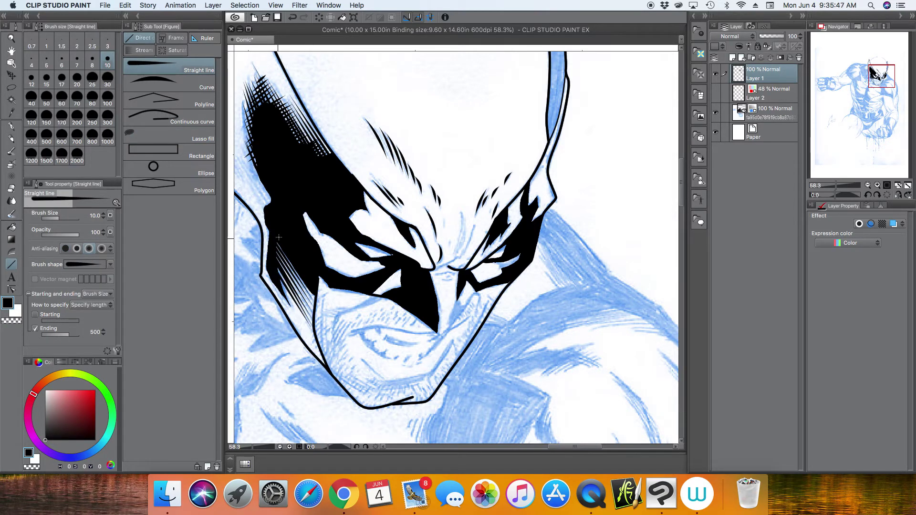
Step: Cross-hatch the left side of the mask with short tapered straight lines in the opposite direction
{"action": "left_click_drag", "start_coordinate": [283, 245], "coordinate": [277, 259]}
{"action": "left_click_drag", "start_coordinate": [288, 248], "coordinate": [279, 269]}
{"action": "left_click_drag", "start_coordinate": [293, 253], "coordinate": [282, 292]}
{"action": "mouse_move", "coordinate": [300, 265]}
{"action": "left_mouse_down"}
{"action": "mouse_move", "coordinate": [286, 298]}
{"action": "mouse_move", "coordinate": [296, 292]}
{"action": "left_mouse_up"}
{"action": "left_click_drag", "start_coordinate": [310, 276], "coordinate": [303, 291]}
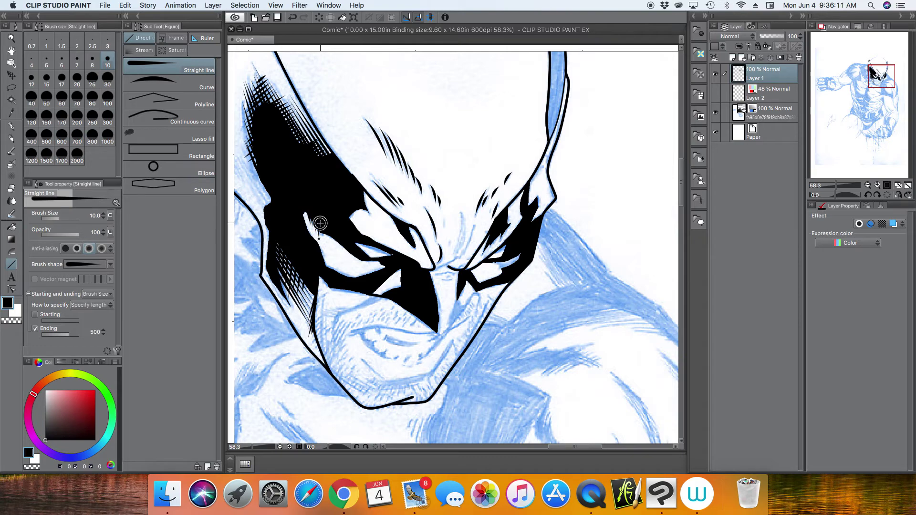
Step: Feather the upper and left edges of the white highlight below the left eye with short tapered straight lines
{"action": "left_click_drag", "start_coordinate": [320, 229], "coordinate": [337, 238]}
{"action": "mouse_move", "coordinate": [328, 234]}
{"action": "left_mouse_down"}
{"action": "mouse_move", "coordinate": [340, 242]}
{"action": "mouse_move", "coordinate": [328, 265]}
{"action": "left_mouse_up"}
{"action": "left_click_drag", "start_coordinate": [326, 259], "coordinate": [331, 268]}
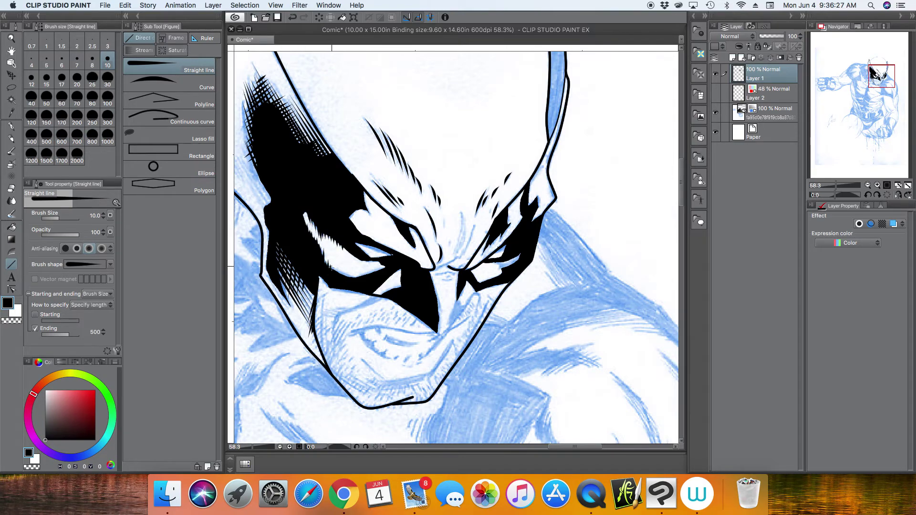
{"action": "left_click", "coordinate": [835, 186]}
{"action": "left_click_drag", "start_coordinate": [834, 185], "coordinate": [840, 185]}
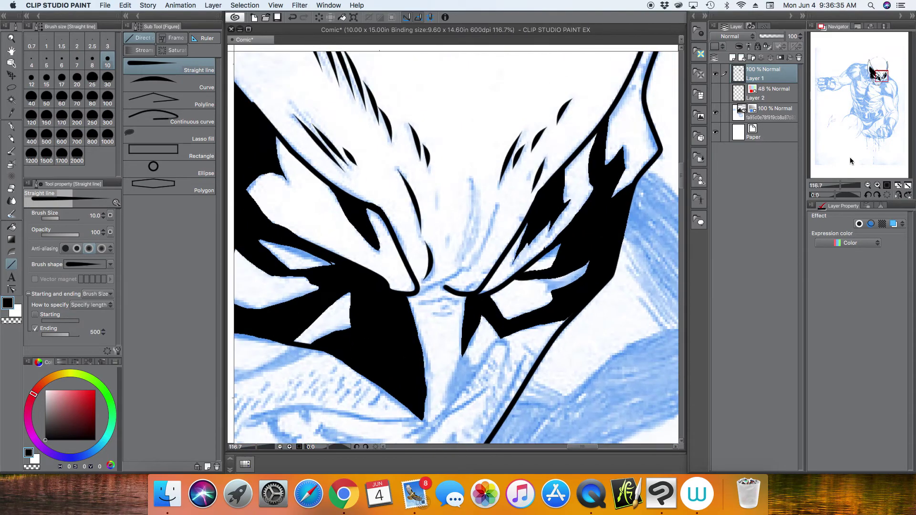
{"action": "left_click", "coordinate": [872, 76]}
{"action": "left_click_drag", "start_coordinate": [578, 280], "coordinate": [583, 291]}
{"action": "left_click_drag", "start_coordinate": [584, 286], "coordinate": [594, 295]}
{"action": "left_click_drag", "start_coordinate": [598, 289], "coordinate": [603, 295]}
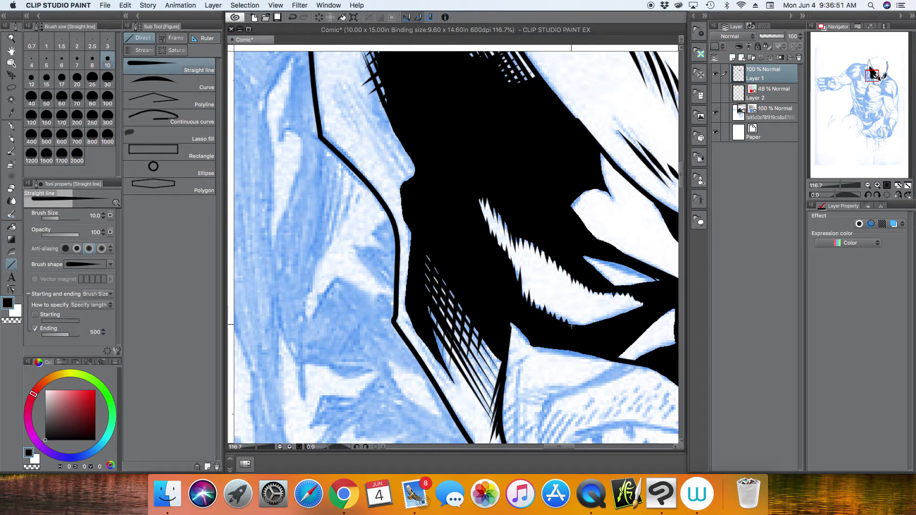
Step: Feather the lower edge of the white highlight below the left eye with short tapered straight lines
{"action": "left_click_drag", "start_coordinate": [573, 326], "coordinate": [572, 320]}
{"action": "left_click_drag", "start_coordinate": [584, 326], "coordinate": [581, 319]}
{"action": "left_click_drag", "start_coordinate": [592, 325], "coordinate": [598, 315]}
{"action": "left_click_drag", "start_coordinate": [610, 320], "coordinate": [608, 312]}
{"action": "left_click_drag", "start_coordinate": [620, 317], "coordinate": [625, 309]}
Step: Ink the top of the head with two end-tapered curves, one from each ear, leaving a gap at the crown
{"action": "left_click_drag", "start_coordinate": [840, 185], "coordinate": [834, 185]}
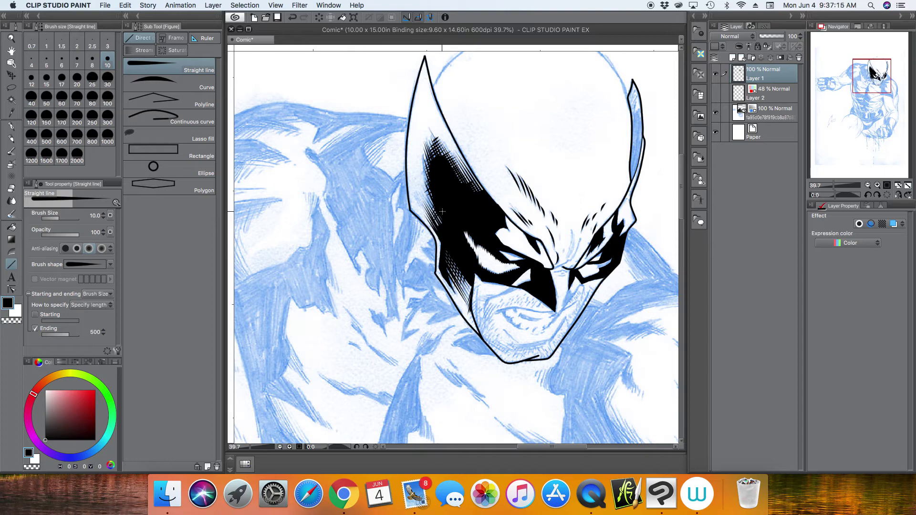
{"action": "left_click_drag", "start_coordinate": [869, 81], "coordinate": [872, 71]}
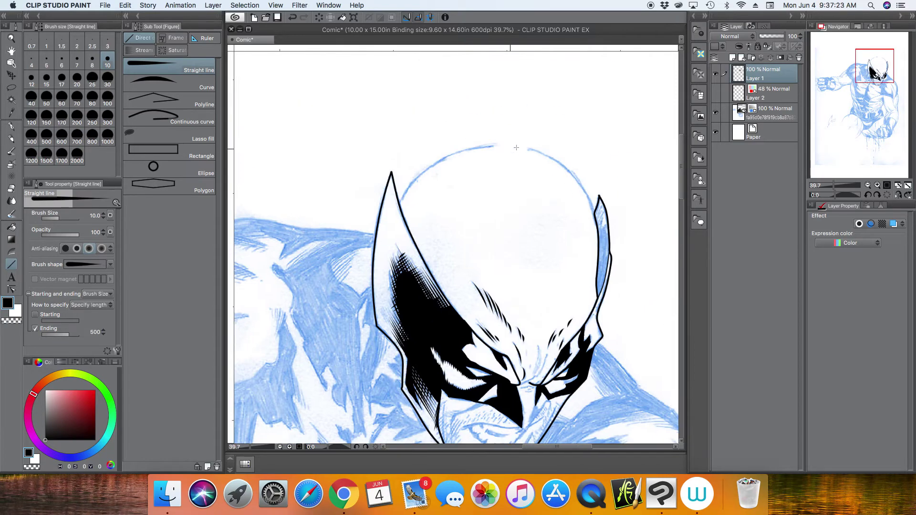
{"action": "left_click", "coordinate": [177, 84]}
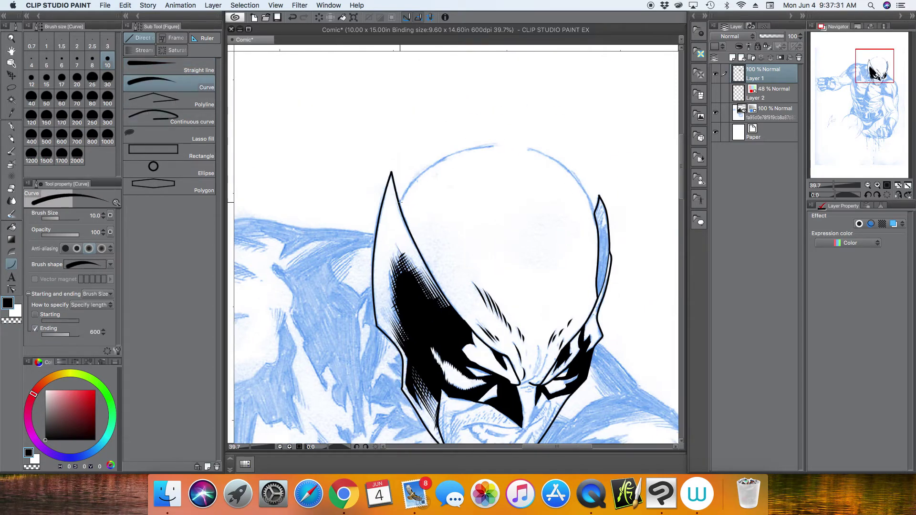
{"action": "left_click_drag", "start_coordinate": [400, 203], "coordinate": [495, 145]}
{"action": "left_click", "coordinate": [438, 145]}
{"action": "left_click_drag", "start_coordinate": [595, 210], "coordinate": [528, 149]}
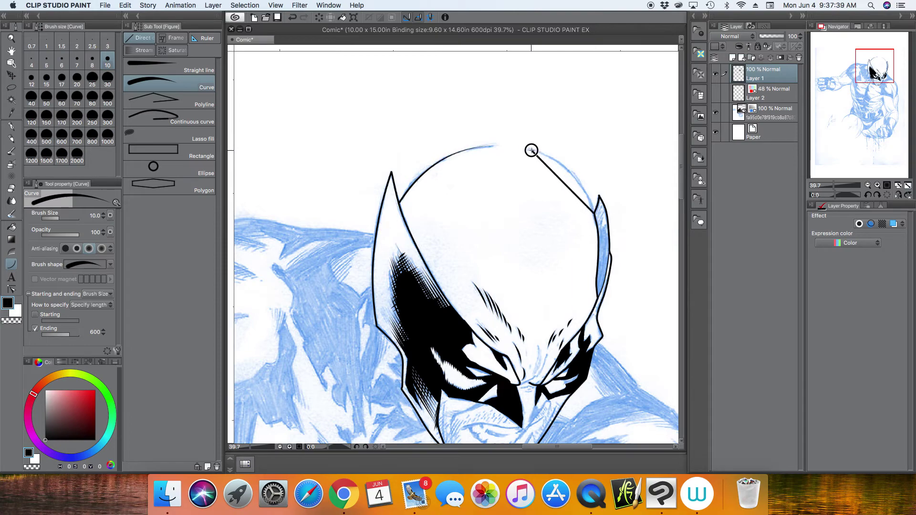
{"action": "left_click", "coordinate": [580, 163]}
Step: Check the inks with the sketch layer hidden and with the red eye layer shown, restoring both layers' visibility
{"action": "left_click", "coordinate": [716, 113]}
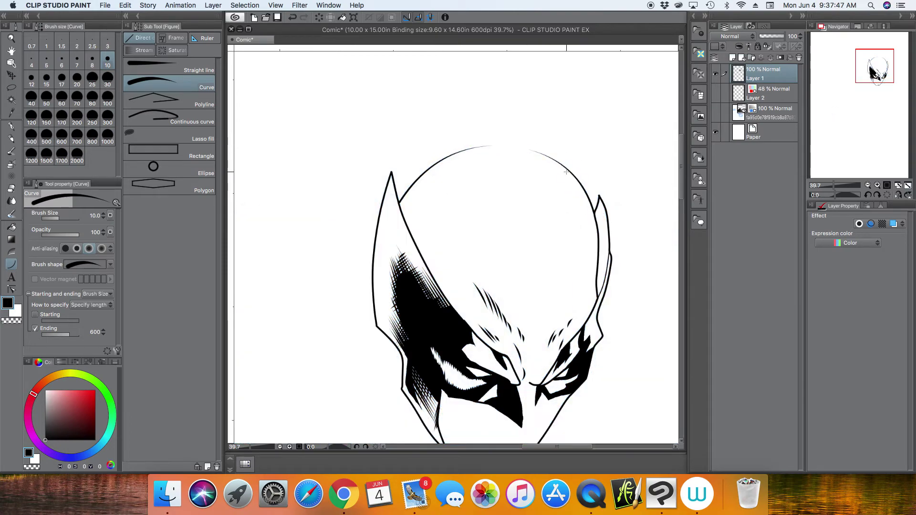
{"action": "left_click_drag", "start_coordinate": [882, 73], "coordinate": [889, 77]}
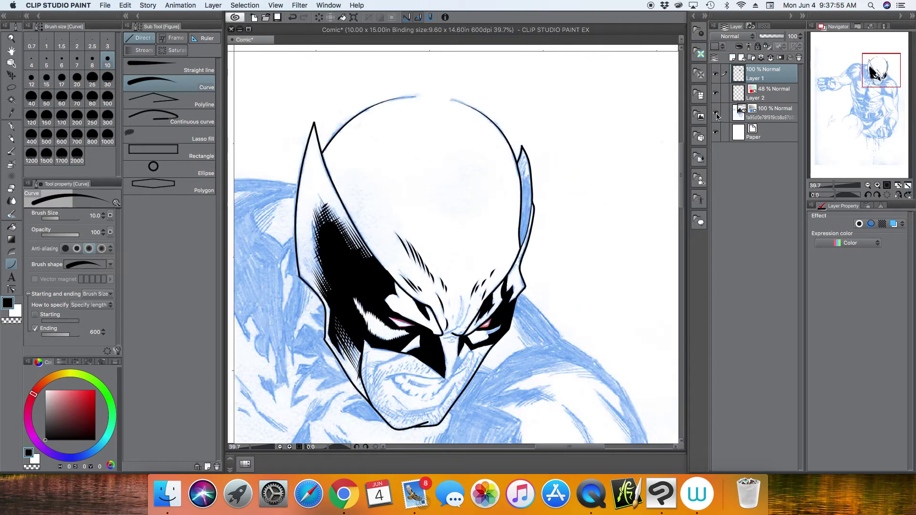
{"action": "left_click", "coordinate": [716, 94]}
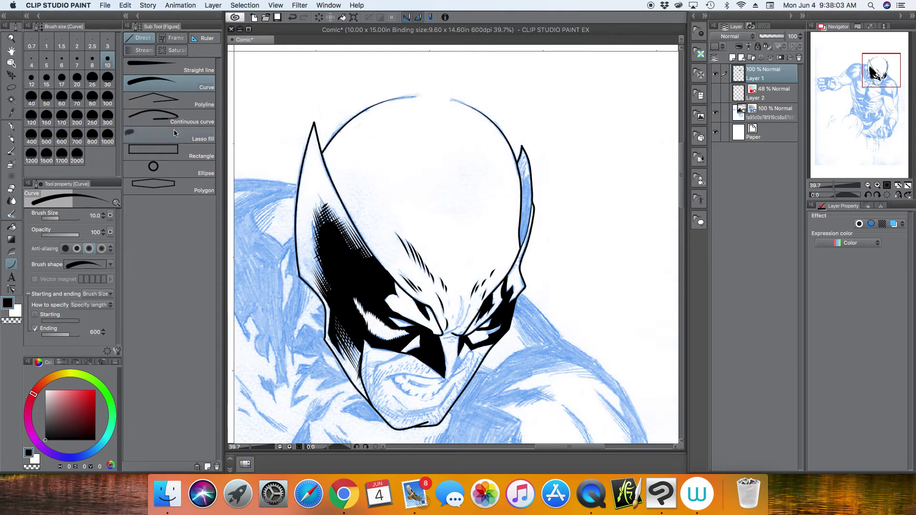
Step: Fill the right ear's interior in black with Lasso fill and hatch its tip with tapered straight lines
{"action": "left_click", "coordinate": [204, 138]}
{"action": "scroll", "coordinate": [477, 161], "scroll_direction": "up", "scroll_amount": 5}
{"action": "mouse_move", "coordinate": [478, 161]}
{"action": "left_mouse_down"}
{"action": "mouse_move", "coordinate": [477, 142]}
{"action": "mouse_move", "coordinate": [478, 275]}
{"action": "mouse_move", "coordinate": [451, 357]}
{"action": "mouse_move", "coordinate": [450, 129]}
{"action": "mouse_move", "coordinate": [465, 114]}
{"action": "left_mouse_up"}
{"action": "left_click", "coordinate": [188, 66]}
{"action": "left_click_drag", "start_coordinate": [450, 146], "coordinate": [463, 93]}
{"action": "left_click_drag", "start_coordinate": [439, 133], "coordinate": [460, 70]}
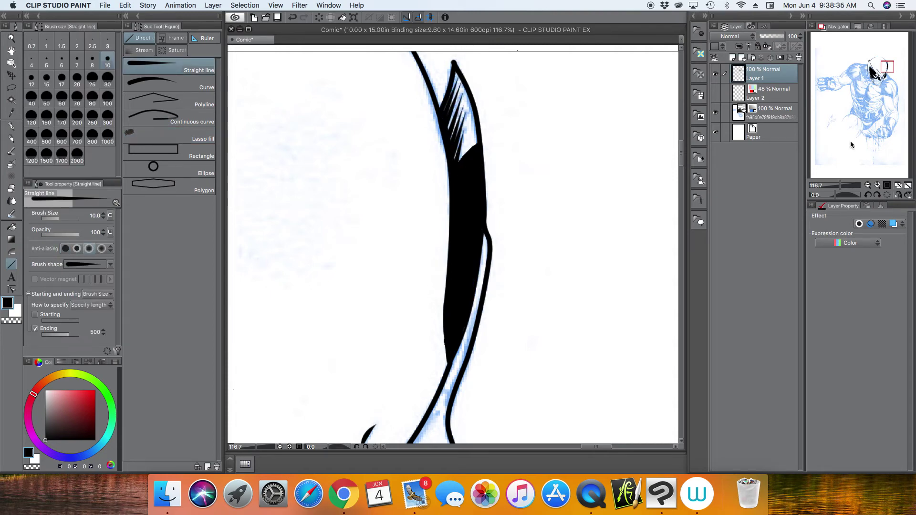
Step: Draw a short end-tapered curve at the mask's corner below the right ear
{"action": "left_click_drag", "start_coordinate": [841, 185], "coordinate": [840, 185]}
{"action": "left_click", "coordinate": [887, 73]}
{"action": "left_click", "coordinate": [176, 84]}
{"action": "left_click_drag", "start_coordinate": [461, 213], "coordinate": [444, 253]}
{"action": "left_click", "coordinate": [457, 233]}
Step: Draw curved wrinkle strokes between the brows with the Curve tool, adding a starting taper of 600 for the small ones
{"action": "mouse_move", "coordinate": [841, 186]}
{"action": "left_mouse_down"}
{"action": "mouse_move", "coordinate": [829, 190]}
{"action": "mouse_move", "coordinate": [841, 183]}
{"action": "left_mouse_up"}
{"action": "mouse_move", "coordinate": [299, 366]}
{"action": "left_mouse_down"}
{"action": "mouse_move", "coordinate": [358, 302]}
{"action": "mouse_move", "coordinate": [328, 339]}
{"action": "left_mouse_up"}
{"action": "left_click", "coordinate": [350, 353]}
{"action": "left_click", "coordinate": [347, 313]}
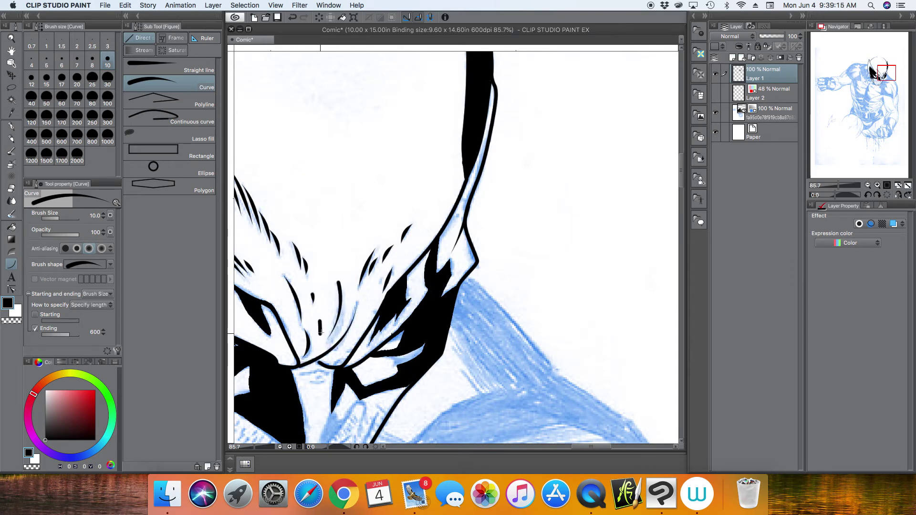
{"action": "left_click", "coordinate": [35, 315]}
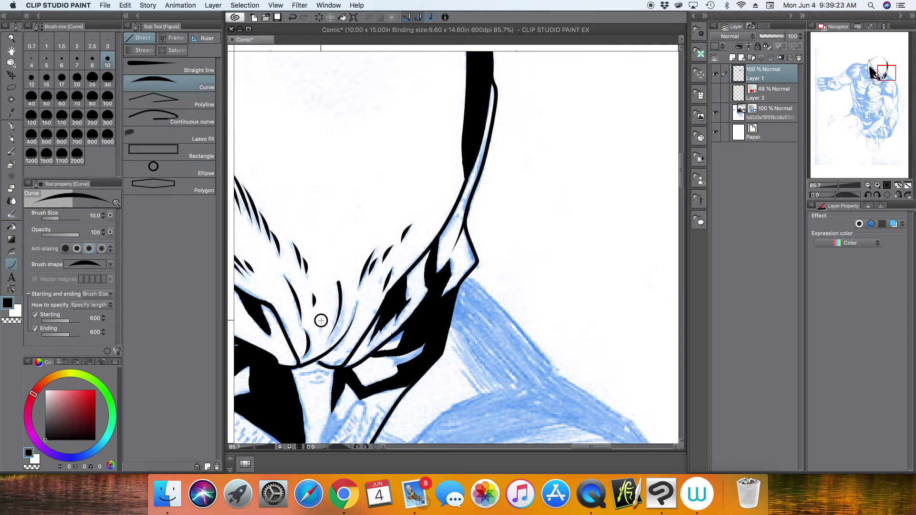
{"action": "key", "text": "p"}
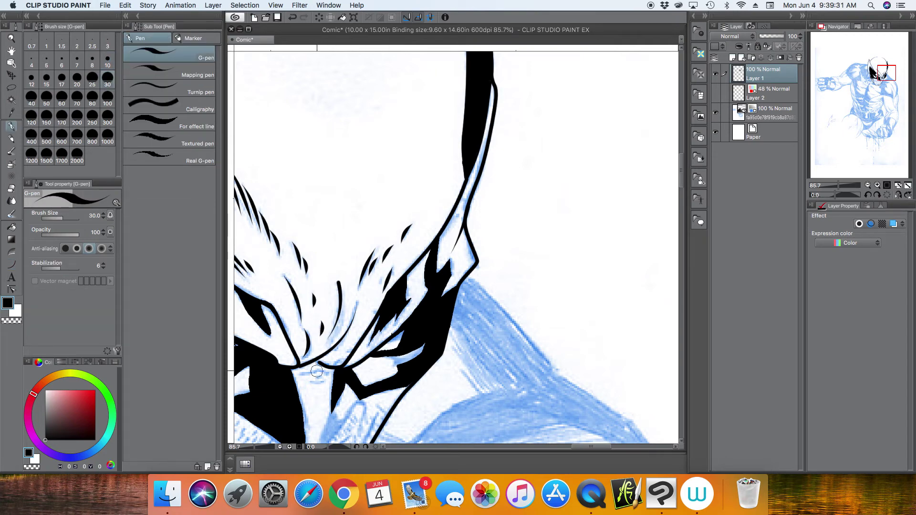
Step: Ink small wrinkles across the nose bridge with the G-pen, and outline the nose's right side and tip with Continuous curve
{"action": "mouse_move", "coordinate": [305, 379]}
{"action": "left_mouse_down"}
{"action": "mouse_move", "coordinate": [322, 383]}
{"action": "mouse_move", "coordinate": [301, 374]}
{"action": "mouse_move", "coordinate": [343, 363]}
{"action": "left_mouse_up"}
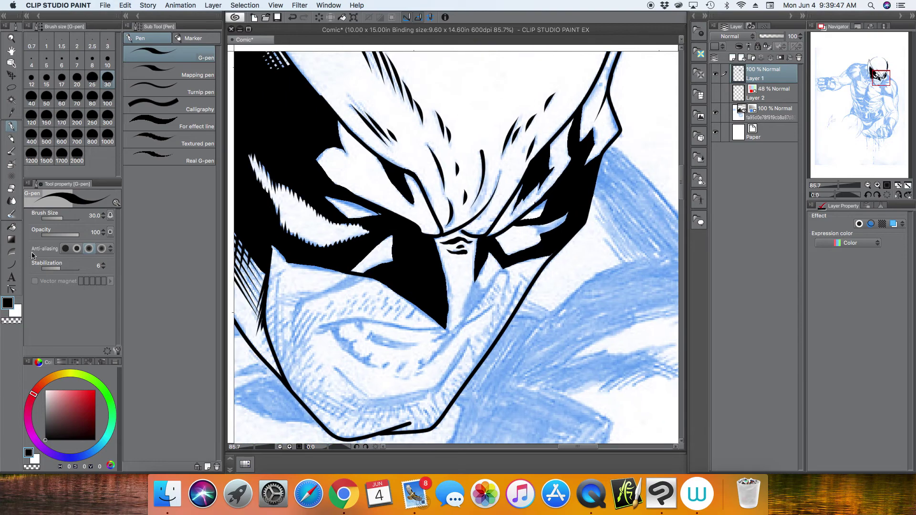
{"action": "left_click", "coordinate": [11, 264]}
{"action": "left_click", "coordinate": [169, 118]}
{"action": "left_click", "coordinate": [476, 239]}
{"action": "left_click", "coordinate": [474, 279]}
{"action": "left_click", "coordinate": [466, 302]}
{"action": "left_click", "coordinate": [459, 326]}
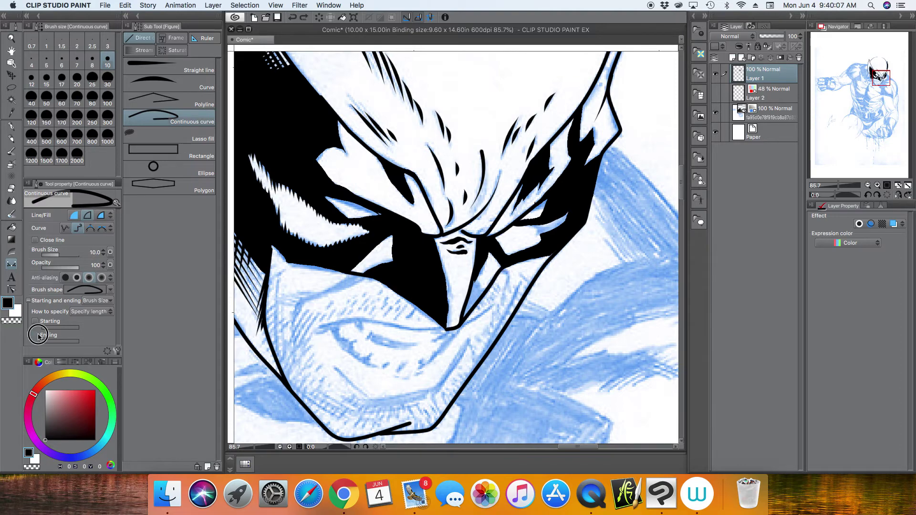
Step: Ink the end of the cheek fold and a second stroke along the right jaw with Continuous curve and an ending taper of 700
{"action": "left_click", "coordinate": [35, 335]}
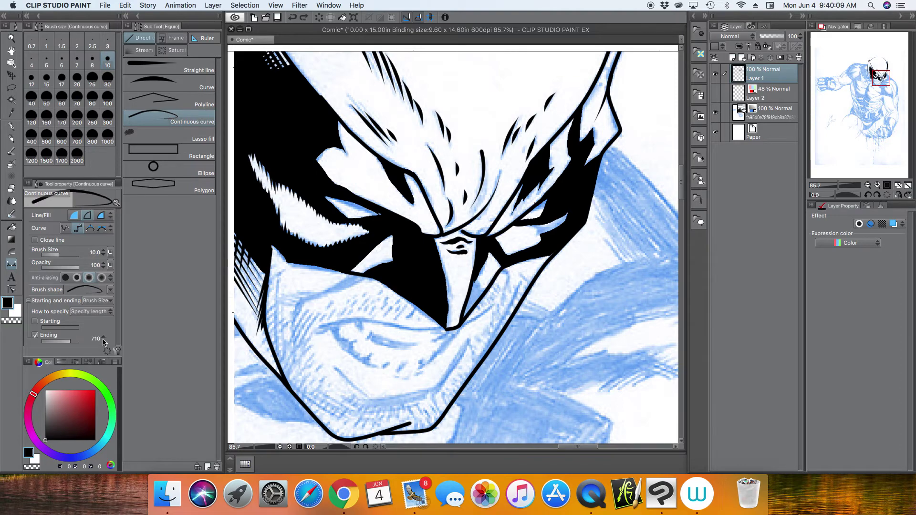
{"action": "left_click", "coordinate": [501, 272]}
{"action": "left_click", "coordinate": [509, 273]}
{"action": "double_click", "coordinate": [504, 294]}
{"action": "left_click", "coordinate": [471, 374]}
{"action": "left_click", "coordinate": [502, 317]}
{"action": "double_click", "coordinate": [520, 287]}
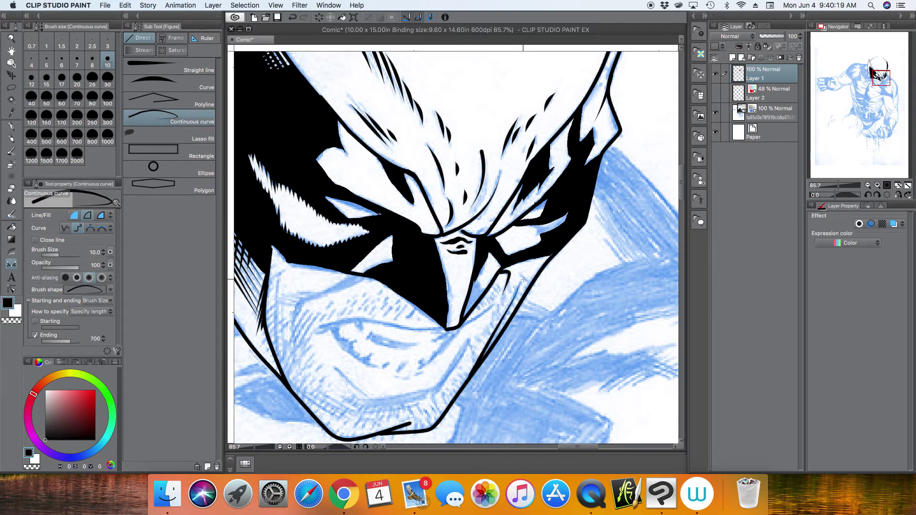
Step: Set the starting and ending tapers to 500 and ink the upper mouth line from its left corner past the nose tip
{"action": "left_click", "coordinate": [35, 321]}
{"action": "left_click", "coordinate": [95, 325]}
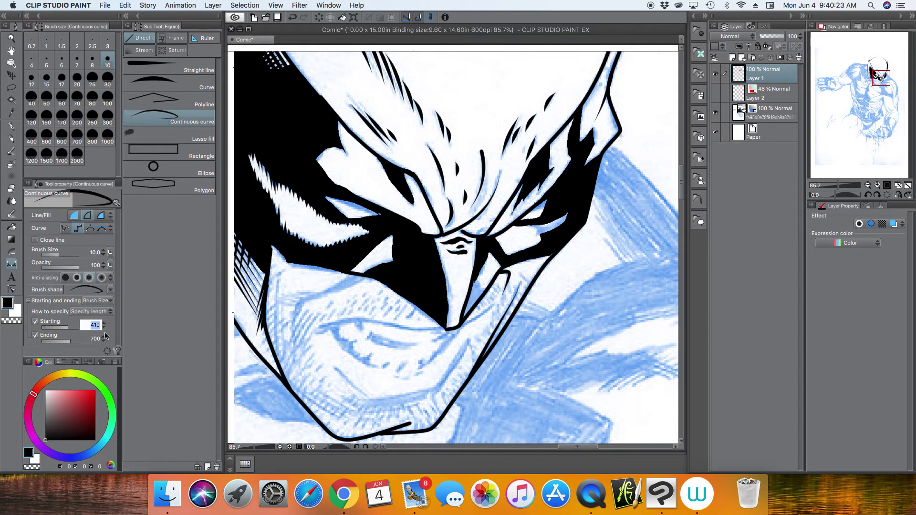
{"action": "type", "text": "500"}
{"action": "key", "text": "Return"}
{"action": "left_click", "coordinate": [95, 339]}
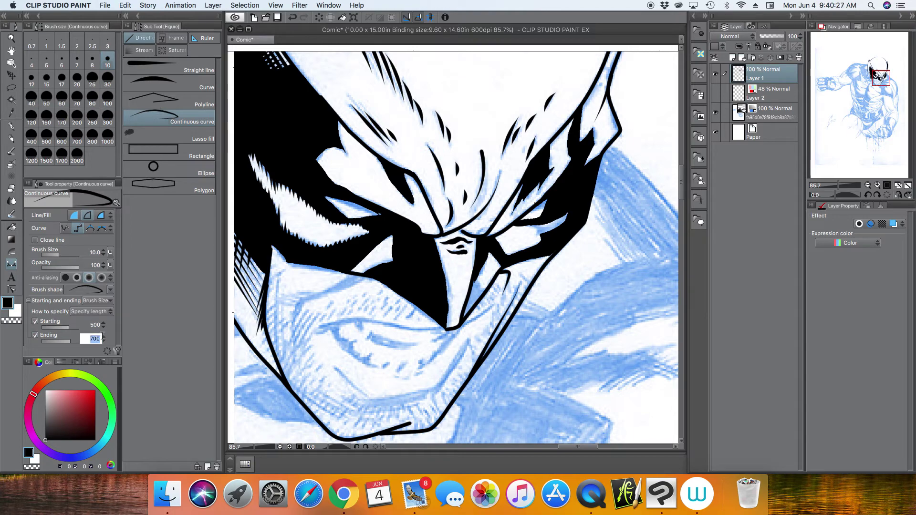
{"action": "type", "text": "500"}
{"action": "key", "text": "Return"}
{"action": "left_click", "coordinate": [321, 327]}
{"action": "left_click", "coordinate": [359, 319]}
{"action": "left_click", "coordinate": [400, 327]}
{"action": "left_click", "coordinate": [448, 329]}
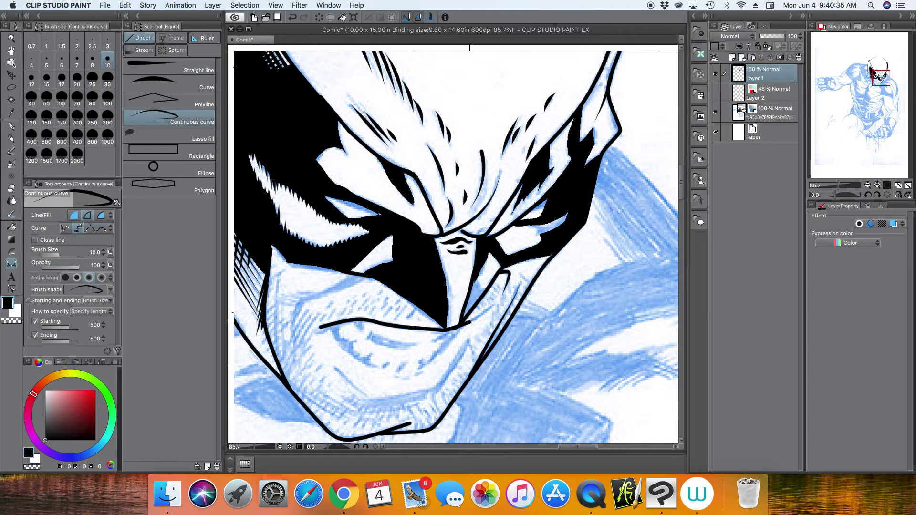
{"action": "double_click", "coordinate": [490, 309]}
Step: Disable the starting taper and ink both sides of the lower lip with end-tapered continuous curves
{"action": "left_click", "coordinate": [35, 321]}
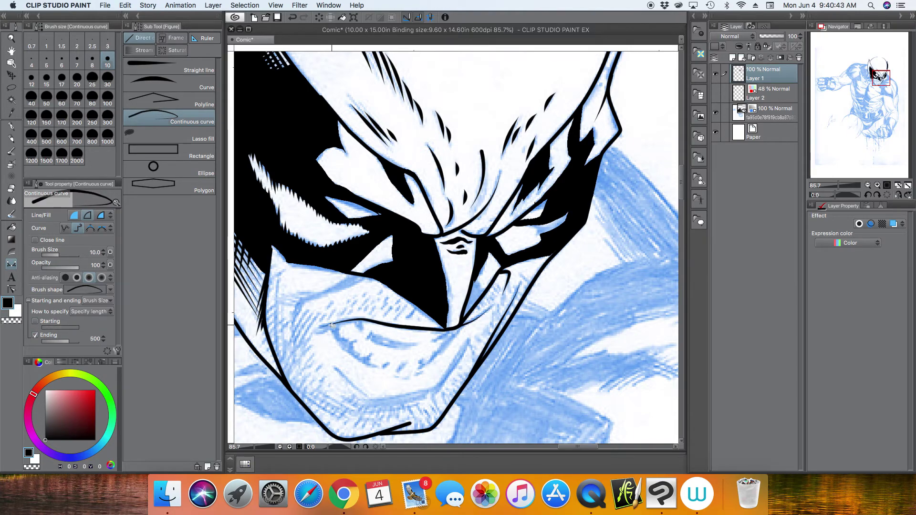
{"action": "left_click", "coordinate": [332, 326]}
{"action": "left_click", "coordinate": [352, 356]}
{"action": "double_click", "coordinate": [399, 374]}
{"action": "left_click", "coordinate": [464, 327]}
{"action": "left_click", "coordinate": [442, 350]}
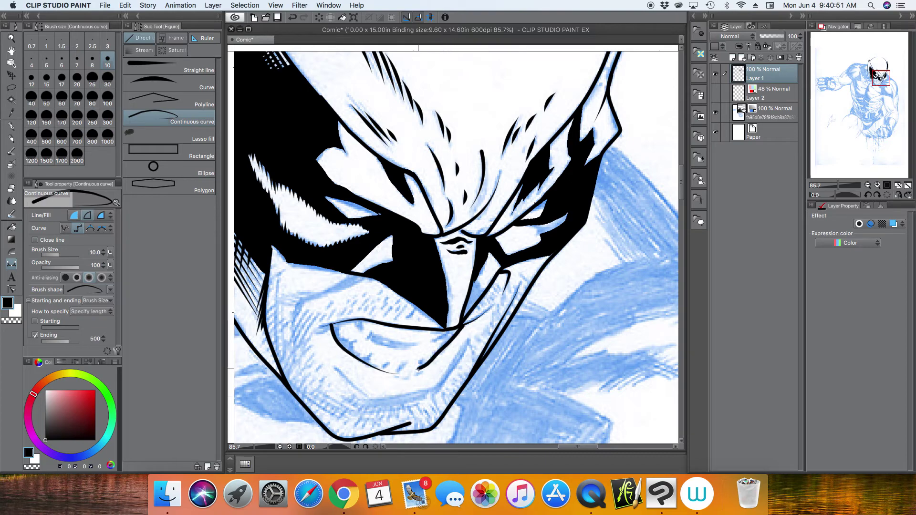
{"action": "double_click", "coordinate": [421, 368]}
{"action": "double_click", "coordinate": [331, 325]}
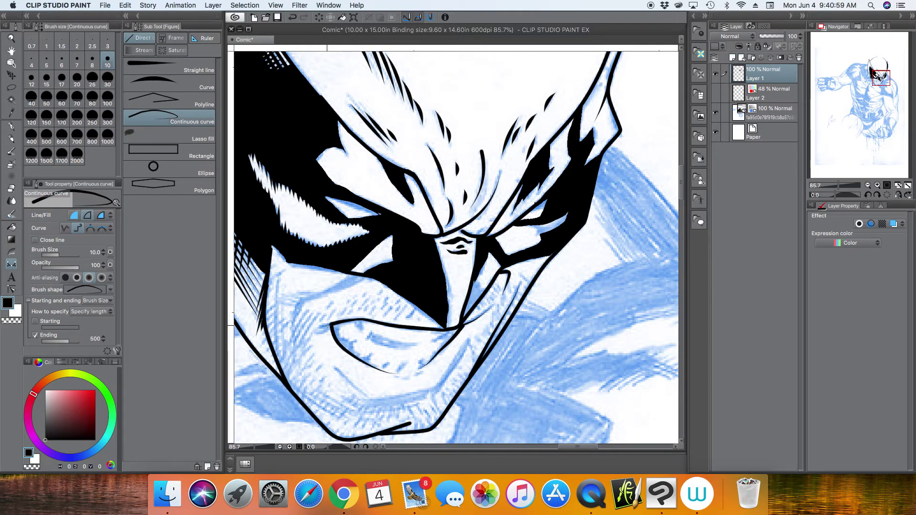
Step: Ink the teeth and the dark gaps inside the mouth with the G-pen
{"action": "left_click", "coordinate": [12, 127]}
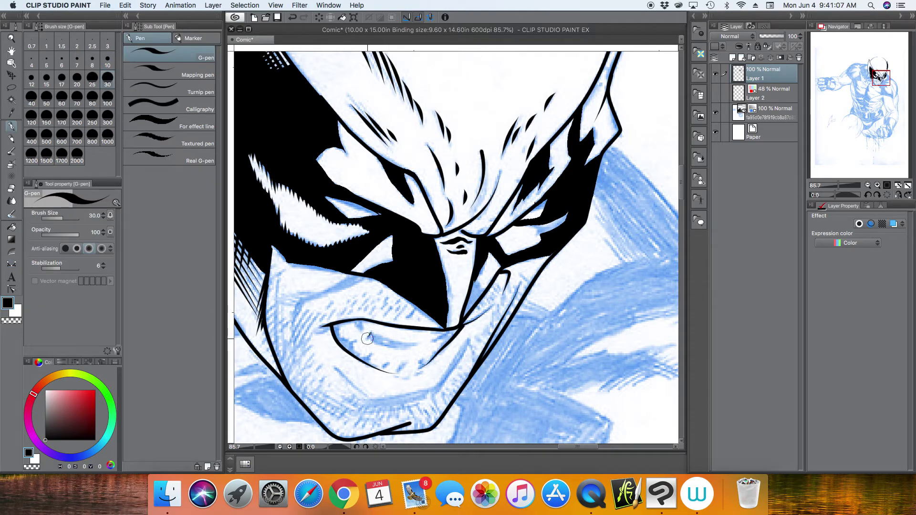
{"action": "mouse_move", "coordinate": [371, 333]}
{"action": "left_mouse_down"}
{"action": "mouse_move", "coordinate": [357, 321]}
{"action": "mouse_move", "coordinate": [336, 328]}
{"action": "mouse_move", "coordinate": [374, 366]}
{"action": "mouse_move", "coordinate": [396, 371]}
{"action": "left_mouse_up"}
{"action": "mouse_move", "coordinate": [367, 337]}
{"action": "left_mouse_down"}
{"action": "mouse_move", "coordinate": [416, 345]}
{"action": "mouse_move", "coordinate": [367, 339]}
{"action": "left_mouse_up"}
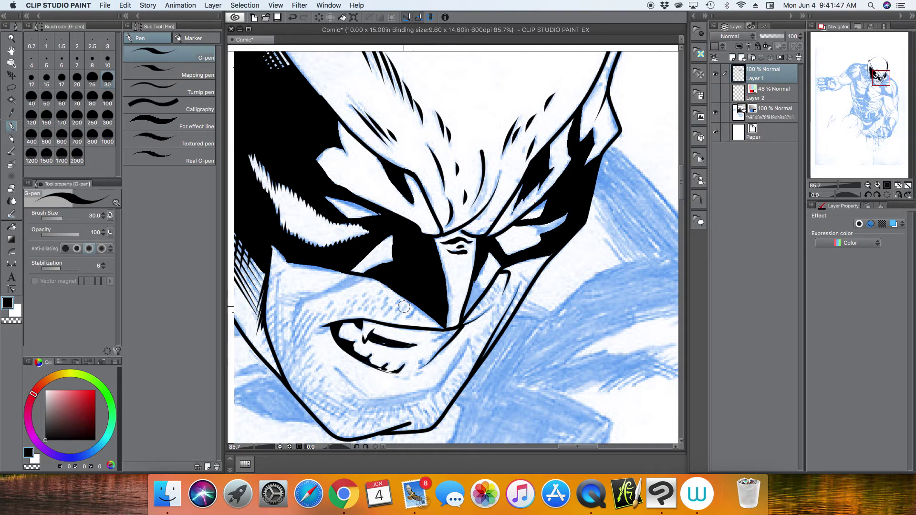
{"action": "mouse_move", "coordinate": [450, 332]}
{"action": "left_mouse_down"}
{"action": "mouse_move", "coordinate": [408, 347]}
{"action": "mouse_move", "coordinate": [456, 330]}
{"action": "mouse_move", "coordinate": [419, 367]}
{"action": "left_mouse_up"}
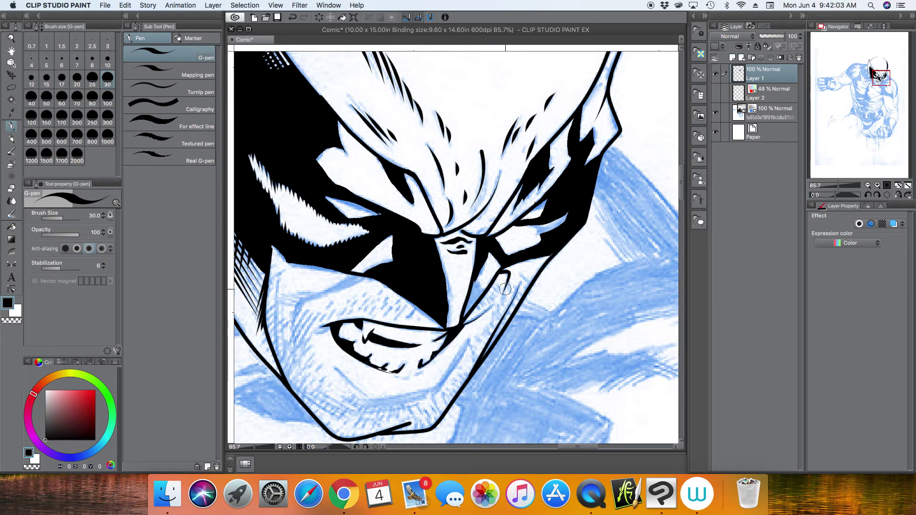
Step: Fill the shadow below the lower lip in black with Lasso fill
{"action": "left_click", "coordinate": [11, 264]}
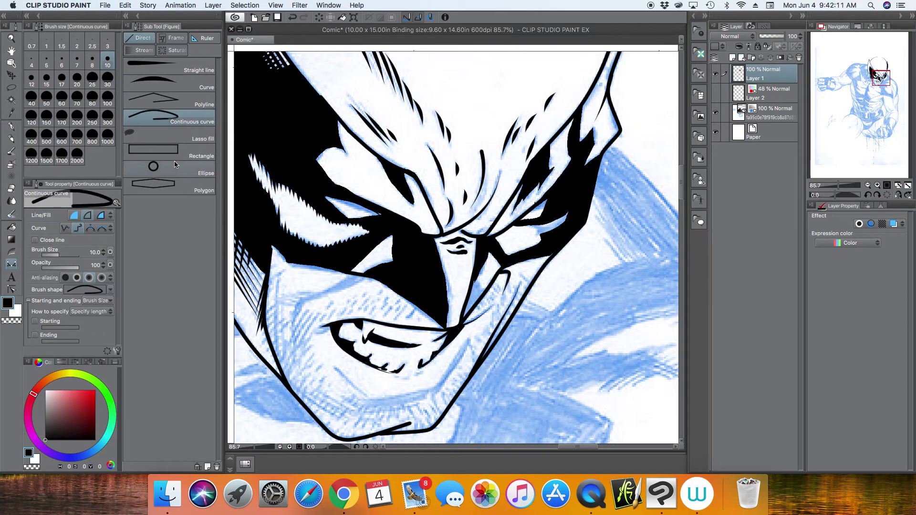
{"action": "left_click", "coordinate": [170, 135]}
{"action": "mouse_move", "coordinate": [371, 399]}
{"action": "left_mouse_down"}
{"action": "mouse_move", "coordinate": [429, 390]}
{"action": "mouse_move", "coordinate": [365, 405]}
{"action": "left_mouse_up"}
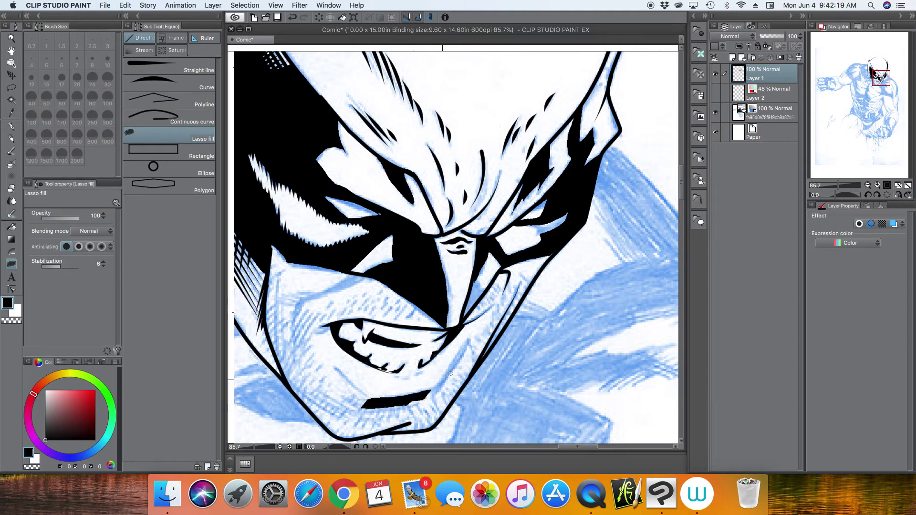
Step: Draw size 10 straight lines on both sides of the chin, the right tapered at both ends and the left at its end only
{"action": "left_click", "coordinate": [196, 82]}
{"action": "left_click", "coordinate": [191, 67]}
{"action": "left_click", "coordinate": [35, 315]}
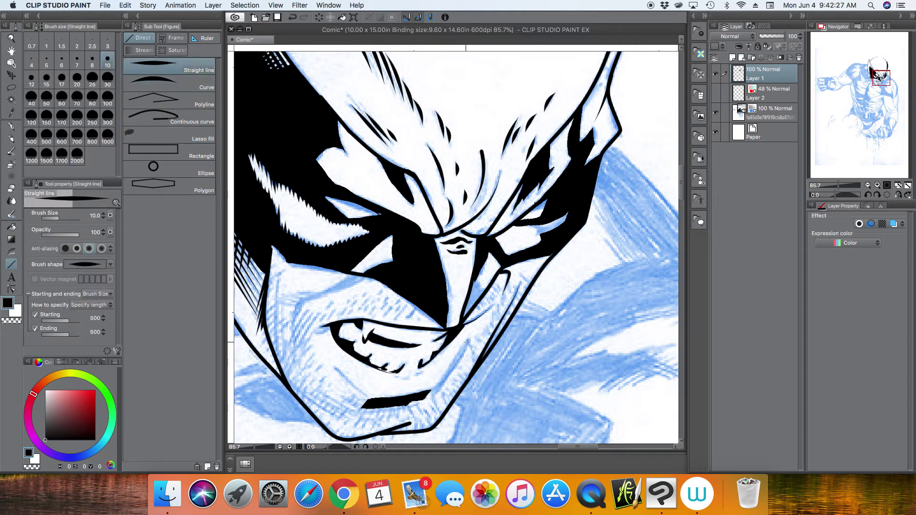
{"action": "left_click_drag", "start_coordinate": [470, 341], "coordinate": [431, 395]}
{"action": "left_click", "coordinate": [35, 315]}
{"action": "left_click_drag", "start_coordinate": [335, 367], "coordinate": [369, 396]}
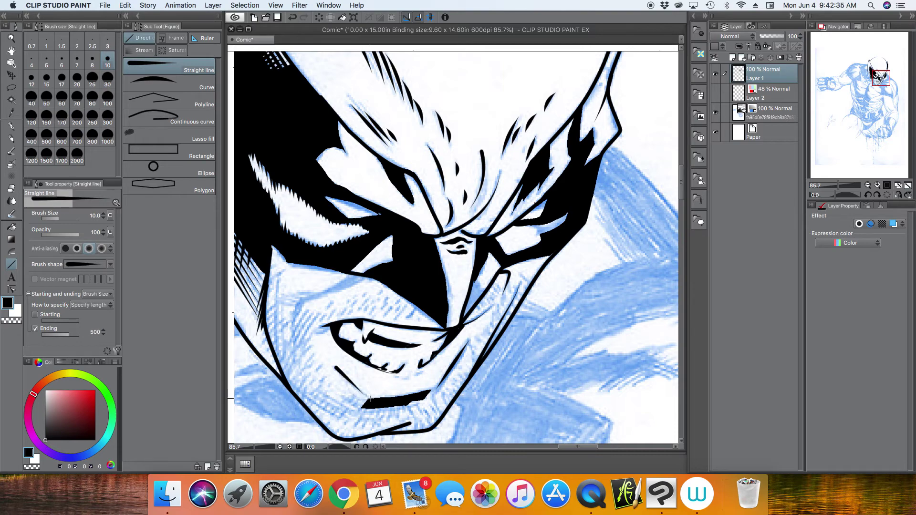
Step: Hatch the lower-left jaw with size 6 straight lines tapered by 500 at both ends
{"action": "left_click", "coordinate": [35, 314]}
{"action": "left_click", "coordinate": [62, 61]}
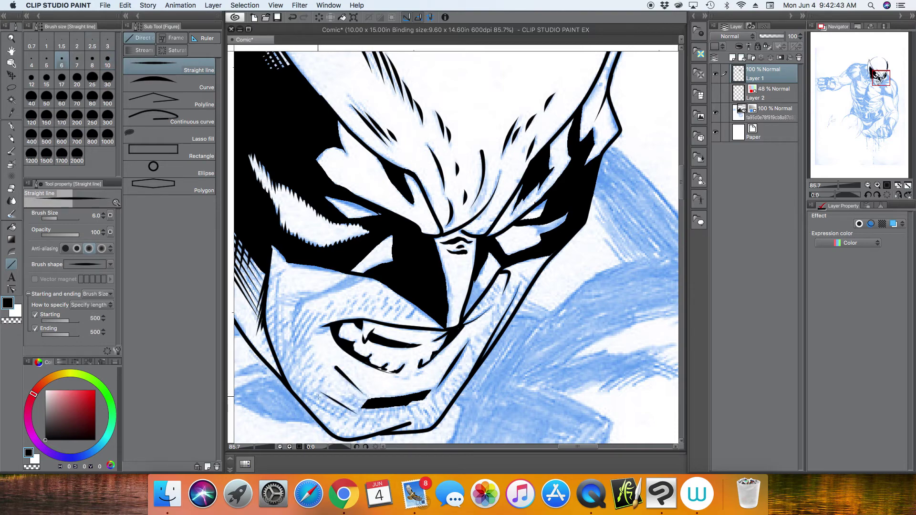
{"action": "left_click_drag", "start_coordinate": [288, 382], "coordinate": [349, 425]}
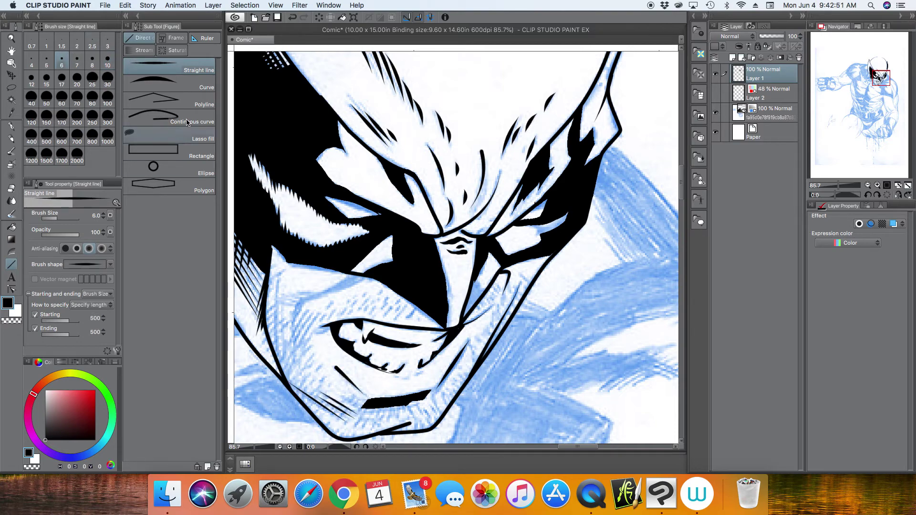
Step: Fill the left cheek crease and the thin shadow along the left jaw in black with Lasso fill
{"action": "left_click", "coordinate": [172, 136]}
{"action": "mouse_move", "coordinate": [292, 322]}
{"action": "left_mouse_down"}
{"action": "mouse_move", "coordinate": [301, 302]}
{"action": "mouse_move", "coordinate": [357, 274]}
{"action": "left_mouse_up"}
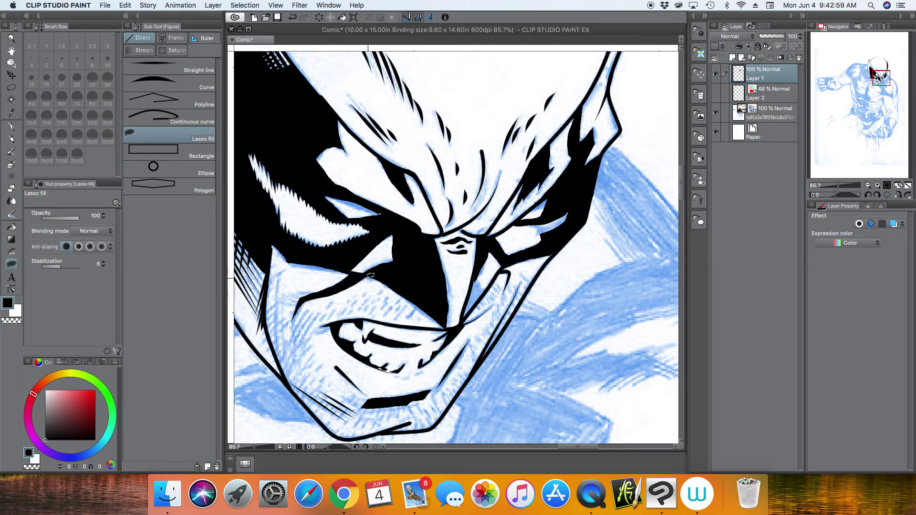
{"action": "left_click_drag", "start_coordinate": [275, 278], "coordinate": [287, 269]}
{"action": "left_click_drag", "start_coordinate": [277, 359], "coordinate": [281, 273]}
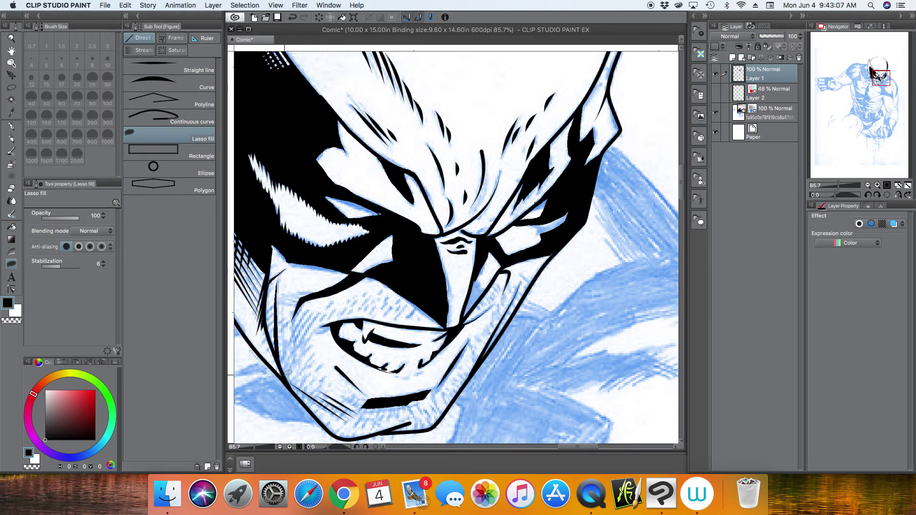
Step: Feather the left end of the chin shadow with size 6 straight lines tapered only at the end
{"action": "left_click", "coordinate": [184, 68]}
{"action": "left_click", "coordinate": [35, 315]}
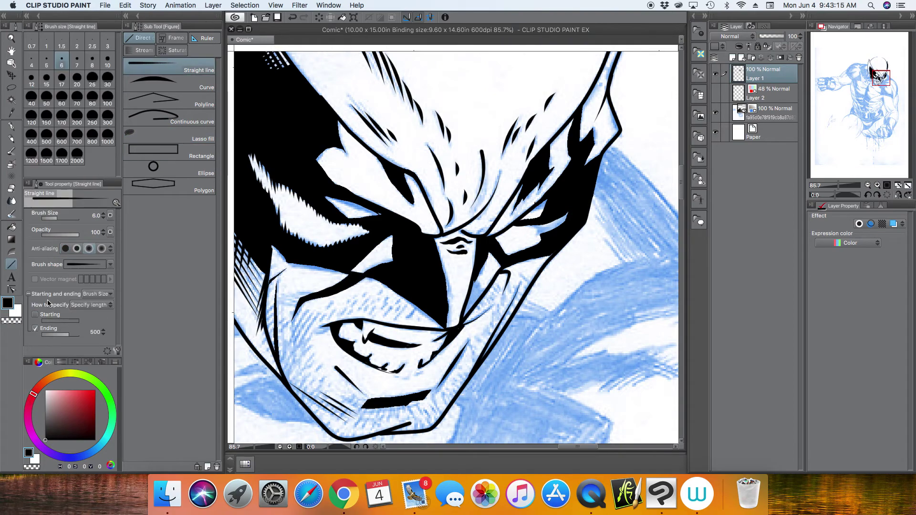
{"action": "left_click_drag", "start_coordinate": [369, 400], "coordinate": [342, 392]}
{"action": "mouse_move", "coordinate": [363, 405]}
{"action": "left_mouse_down"}
{"action": "mouse_move", "coordinate": [337, 392]}
{"action": "mouse_move", "coordinate": [365, 410]}
{"action": "left_mouse_up"}
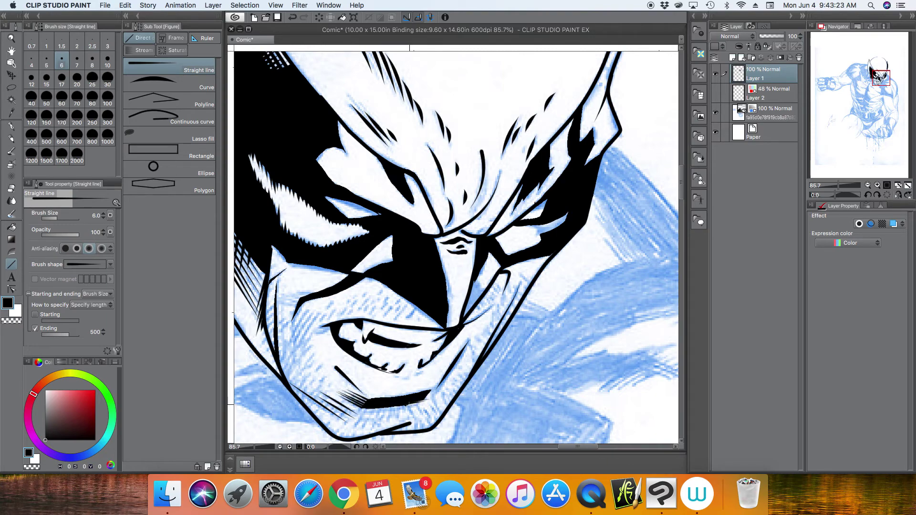
Step: Re-enable the starting taper and add short stubble strokes between the upper lip and the mask
{"action": "left_click", "coordinate": [34, 314]}
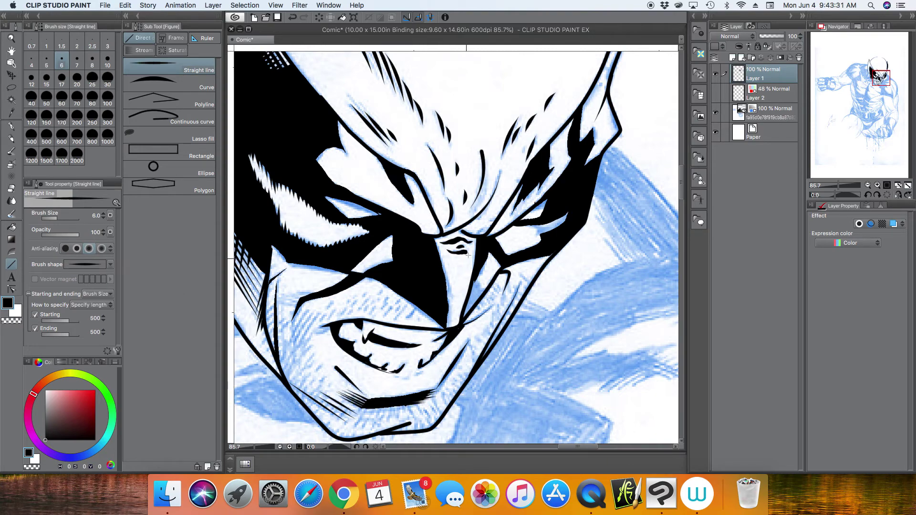
{"action": "left_click_drag", "start_coordinate": [395, 319], "coordinate": [399, 313]}
{"action": "left_click_drag", "start_coordinate": [392, 312], "coordinate": [399, 304]}
{"action": "left_click_drag", "start_coordinate": [385, 317], "coordinate": [385, 306]}
{"action": "left_click_drag", "start_coordinate": [379, 304], "coordinate": [382, 292]}
{"action": "mouse_move", "coordinate": [363, 313]}
{"action": "left_mouse_down"}
{"action": "mouse_move", "coordinate": [366, 293]}
{"action": "mouse_move", "coordinate": [343, 315]}
{"action": "left_mouse_up"}
{"action": "left_click_drag", "start_coordinate": [347, 302], "coordinate": [324, 320]}
Step: Hatch the cheek beside the mouth's left corner and along the cheek crease with tapered straight lines, redoing the misplaced strokes
{"action": "left_click_drag", "start_coordinate": [329, 308], "coordinate": [302, 342]}
{"action": "mouse_move", "coordinate": [313, 316]}
{"action": "left_mouse_down"}
{"action": "mouse_move", "coordinate": [293, 348]}
{"action": "mouse_move", "coordinate": [288, 341]}
{"action": "left_mouse_up"}
{"action": "key", "text": "super+z"}
{"action": "left_click_drag", "start_coordinate": [307, 312], "coordinate": [287, 343]}
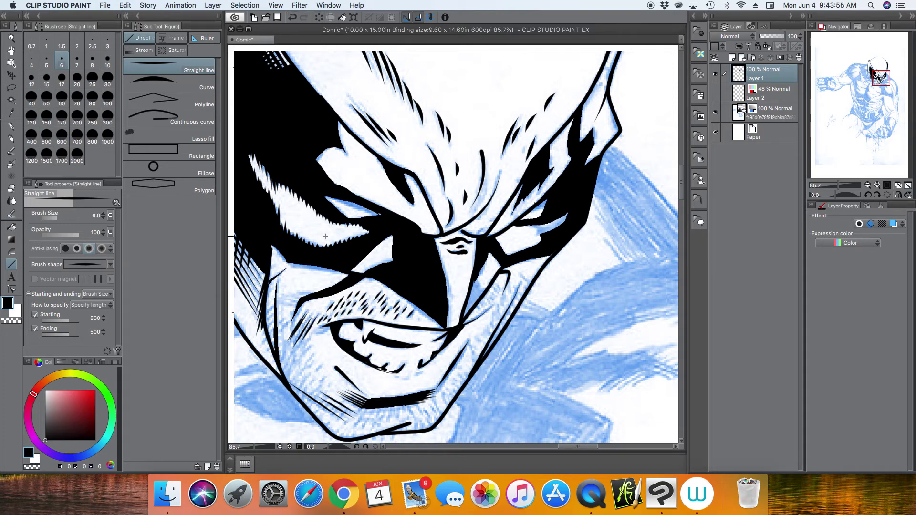
{"action": "key", "text": "super+z"}
{"action": "left_click_drag", "start_coordinate": [310, 310], "coordinate": [296, 340]}
{"action": "left_click_drag", "start_coordinate": [308, 310], "coordinate": [286, 342]}
{"action": "left_click_drag", "start_coordinate": [292, 293], "coordinate": [311, 297]}
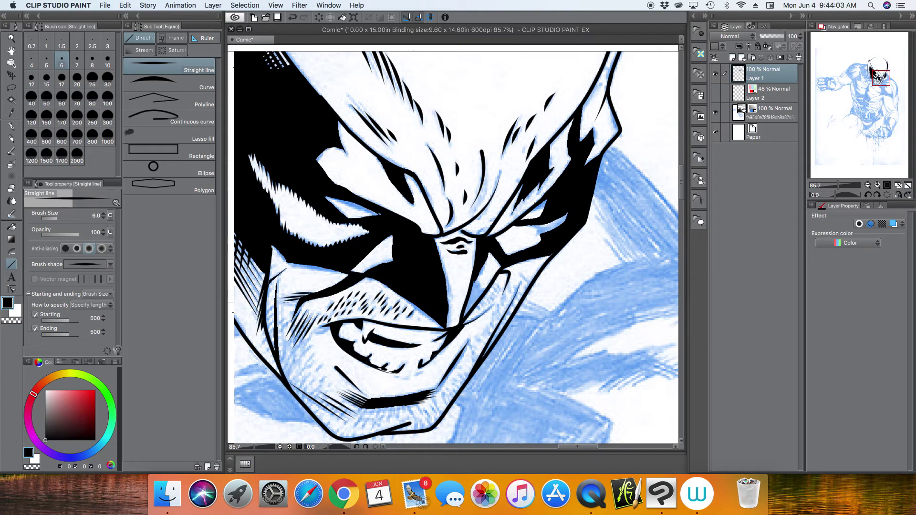
Step: Hatch along the left jaw line with short tapered straight lines, and check the inks with the sketch layer briefly hidden
{"action": "left_click_drag", "start_coordinate": [277, 331], "coordinate": [270, 344]}
{"action": "left_click_drag", "start_coordinate": [277, 342], "coordinate": [271, 362]}
{"action": "mouse_move", "coordinate": [279, 306]}
{"action": "left_mouse_down"}
{"action": "mouse_move", "coordinate": [270, 313]}
{"action": "mouse_move", "coordinate": [276, 323]}
{"action": "left_mouse_up"}
{"action": "left_click_drag", "start_coordinate": [289, 313], "coordinate": [279, 329]}
{"action": "mouse_move", "coordinate": [294, 316]}
{"action": "left_mouse_down"}
{"action": "mouse_move", "coordinate": [282, 335]}
{"action": "mouse_move", "coordinate": [281, 377]}
{"action": "left_mouse_up"}
{"action": "left_click_drag", "start_coordinate": [838, 185], "coordinate": [844, 185]}
{"action": "left_click", "coordinate": [715, 112]}
{"action": "left_click", "coordinate": [715, 113]}
Step: Start the left cheek's stubble beside the jaw line with short G-pen strokes at 200% zoom
{"action": "left_click", "coordinate": [12, 126]}
{"action": "left_click_drag", "start_coordinate": [881, 78], "coordinate": [876, 82]}
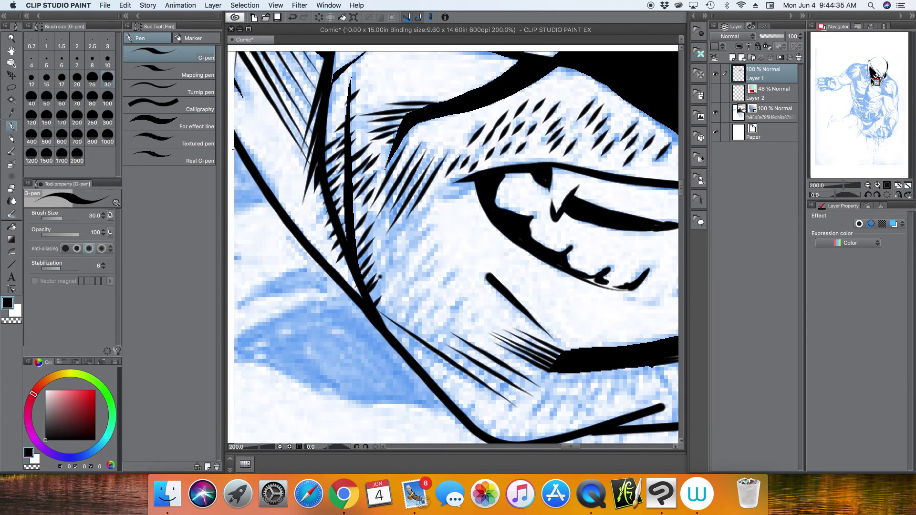
{"action": "left_click_drag", "start_coordinate": [437, 248], "coordinate": [425, 263]}
{"action": "left_click_drag", "start_coordinate": [431, 246], "coordinate": [419, 260]}
{"action": "mouse_move", "coordinate": [426, 239]}
{"action": "left_mouse_down"}
{"action": "mouse_move", "coordinate": [416, 247]}
{"action": "mouse_move", "coordinate": [414, 238]}
{"action": "left_mouse_up"}
{"action": "left_click_drag", "start_coordinate": [417, 229], "coordinate": [407, 241]}
{"action": "mouse_move", "coordinate": [405, 231]}
{"action": "left_mouse_down"}
{"action": "mouse_move", "coordinate": [401, 261]}
{"action": "mouse_move", "coordinate": [415, 275]}
{"action": "mouse_move", "coordinate": [394, 275]}
{"action": "left_mouse_up"}
{"action": "left_click_drag", "start_coordinate": [411, 270], "coordinate": [401, 284]}
{"action": "left_click_drag", "start_coordinate": [388, 254], "coordinate": [377, 268]}
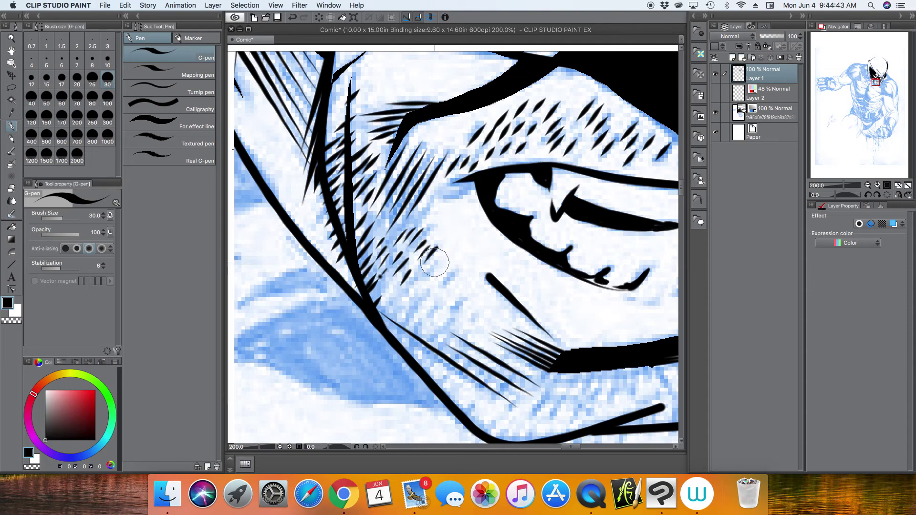
Step: Continue the G-pen stubble down the left jaw toward the chin and add short strokes below the mouth's left corner
{"action": "left_click_drag", "start_coordinate": [437, 260], "coordinate": [423, 277]}
{"action": "left_click_drag", "start_coordinate": [447, 273], "coordinate": [431, 289]}
{"action": "left_click_drag", "start_coordinate": [424, 280], "coordinate": [385, 307]}
{"action": "mouse_move", "coordinate": [402, 312]}
{"action": "left_mouse_down"}
{"action": "mouse_move", "coordinate": [390, 324]}
{"action": "mouse_move", "coordinate": [394, 337]}
{"action": "left_mouse_up"}
{"action": "left_click_drag", "start_coordinate": [435, 310], "coordinate": [422, 330]}
{"action": "left_click_drag", "start_coordinate": [461, 285], "coordinate": [448, 306]}
{"action": "mouse_move", "coordinate": [445, 332]}
{"action": "left_mouse_down"}
{"action": "mouse_move", "coordinate": [432, 356]}
{"action": "mouse_move", "coordinate": [418, 351]}
{"action": "left_mouse_up"}
{"action": "mouse_move", "coordinate": [451, 348]}
{"action": "left_mouse_down"}
{"action": "mouse_move", "coordinate": [436, 373]}
{"action": "mouse_move", "coordinate": [440, 367]}
{"action": "left_mouse_up"}
{"action": "left_click_drag", "start_coordinate": [478, 325], "coordinate": [462, 354]}
{"action": "left_click_drag", "start_coordinate": [473, 182], "coordinate": [450, 192]}
{"action": "left_click_drag", "start_coordinate": [475, 191], "coordinate": [456, 205]}
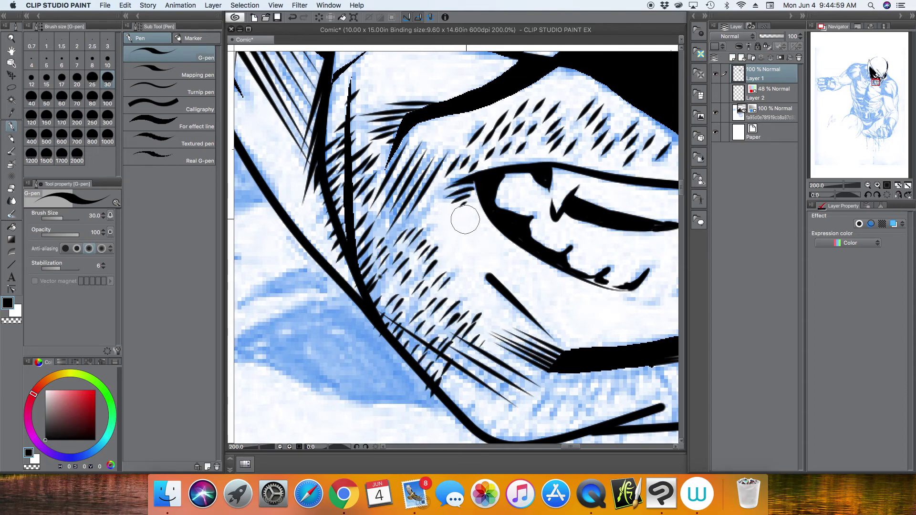
Step: Cover the chin below the lip shadow with short G-pen stubble strokes
{"action": "left_click", "coordinate": [838, 185]}
{"action": "left_click_drag", "start_coordinate": [544, 265], "coordinate": [548, 271]}
{"action": "left_click_drag", "start_coordinate": [533, 267], "coordinate": [566, 304]}
{"action": "left_click_drag", "start_coordinate": [559, 298], "coordinate": [563, 309]}
{"action": "left_click_drag", "start_coordinate": [553, 309], "coordinate": [551, 322]}
{"action": "mouse_move", "coordinate": [538, 314]}
{"action": "left_mouse_down"}
{"action": "mouse_move", "coordinate": [540, 323]}
{"action": "mouse_move", "coordinate": [523, 316]}
{"action": "left_mouse_up"}
{"action": "mouse_move", "coordinate": [517, 299]}
{"action": "left_mouse_down"}
{"action": "mouse_move", "coordinate": [511, 318]}
{"action": "mouse_move", "coordinate": [501, 318]}
{"action": "left_mouse_up"}
{"action": "mouse_move", "coordinate": [494, 300]}
{"action": "left_mouse_down"}
{"action": "mouse_move", "coordinate": [486, 317]}
{"action": "mouse_move", "coordinate": [470, 309]}
{"action": "left_mouse_up"}
{"action": "mouse_move", "coordinate": [464, 295]}
{"action": "left_mouse_down"}
{"action": "mouse_move", "coordinate": [454, 311]}
{"action": "mouse_move", "coordinate": [471, 327]}
{"action": "left_mouse_up"}
{"action": "left_click_drag", "start_coordinate": [496, 317], "coordinate": [490, 326]}
{"action": "left_click_drag", "start_coordinate": [511, 312], "coordinate": [475, 322]}
{"action": "mouse_move", "coordinate": [489, 312]}
{"action": "left_mouse_down"}
{"action": "mouse_move", "coordinate": [484, 323]}
{"action": "mouse_move", "coordinate": [462, 312]}
{"action": "left_mouse_up"}
{"action": "left_click_drag", "start_coordinate": [475, 285], "coordinate": [470, 292]}
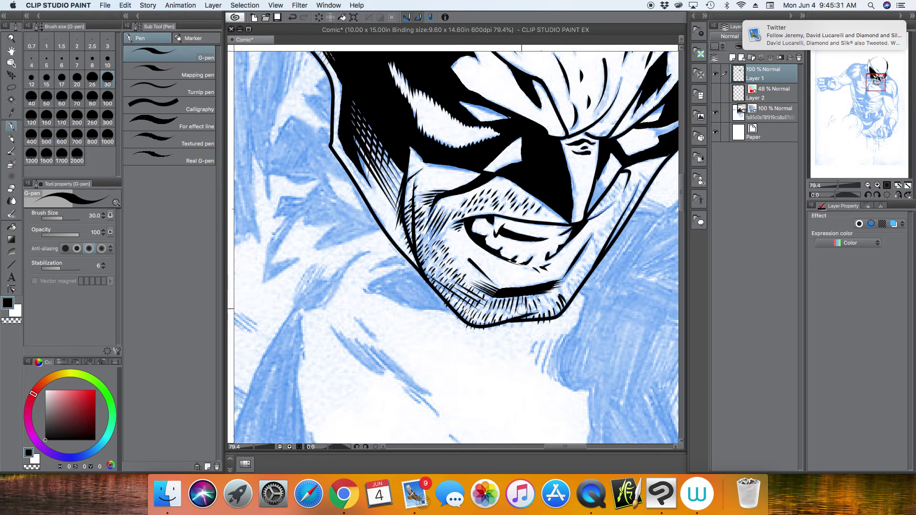
Step: Add G-pen stubble strokes up the right jaw and onto the right cheek
{"action": "mouse_move", "coordinate": [550, 295]}
{"action": "left_mouse_down"}
{"action": "mouse_move", "coordinate": [542, 310]}
{"action": "mouse_move", "coordinate": [555, 301]}
{"action": "left_mouse_up"}
{"action": "mouse_move", "coordinate": [581, 287]}
{"action": "left_mouse_down"}
{"action": "mouse_move", "coordinate": [571, 303]}
{"action": "mouse_move", "coordinate": [579, 291]}
{"action": "left_mouse_up"}
{"action": "left_click_drag", "start_coordinate": [601, 261], "coordinate": [591, 272]}
{"action": "left_click_drag", "start_coordinate": [602, 238], "coordinate": [592, 256]}
{"action": "mouse_move", "coordinate": [610, 227]}
{"action": "left_mouse_down"}
{"action": "mouse_move", "coordinate": [600, 245]}
{"action": "mouse_move", "coordinate": [602, 237]}
{"action": "left_mouse_up"}
{"action": "left_click_drag", "start_coordinate": [612, 197], "coordinate": [608, 206]}
{"action": "left_click_drag", "start_coordinate": [629, 189], "coordinate": [621, 213]}
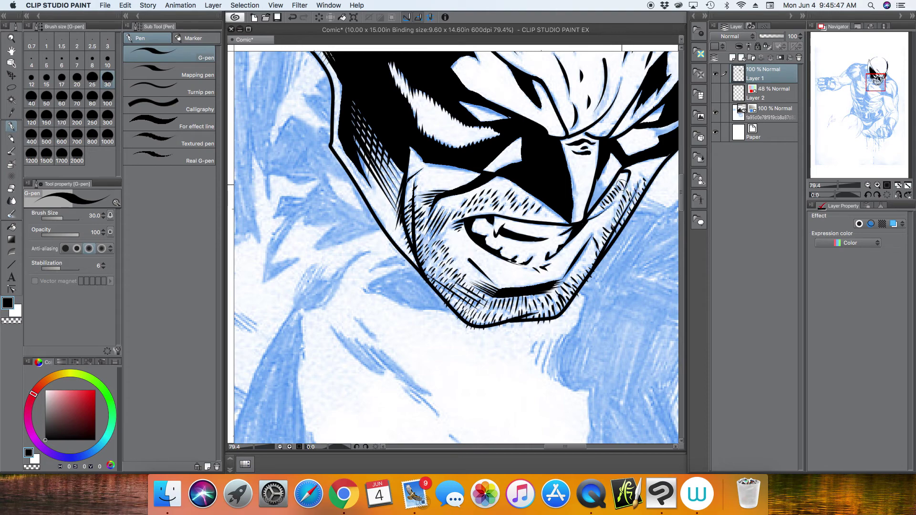
Step: Hatch the area between the nose and the right cheek fold with size 6 end-tapered straight lines
{"action": "key", "text": "u"}
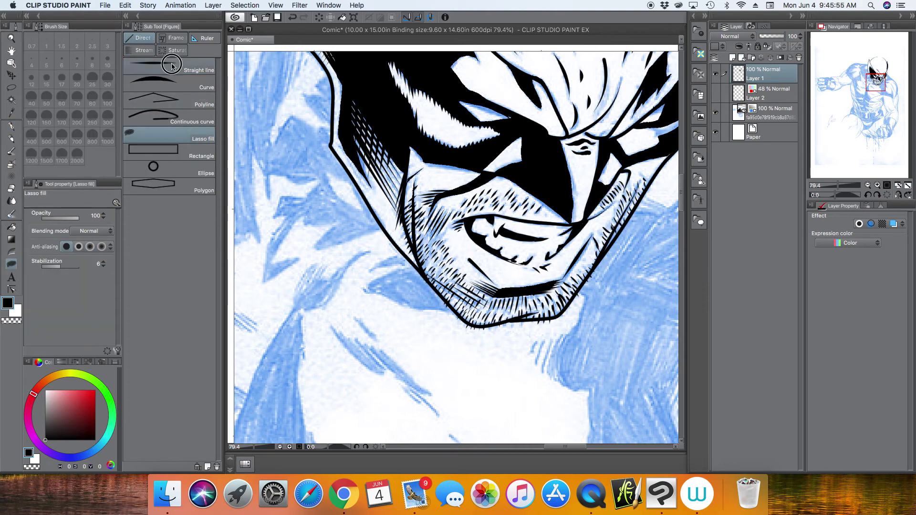
{"action": "left_click", "coordinate": [172, 66]}
{"action": "left_click_drag", "start_coordinate": [600, 181], "coordinate": [611, 160]}
{"action": "left_click_drag", "start_coordinate": [602, 182], "coordinate": [616, 162]}
{"action": "left_click_drag", "start_coordinate": [607, 184], "coordinate": [617, 165]}
{"action": "left_click_drag", "start_coordinate": [609, 184], "coordinate": [619, 168]}
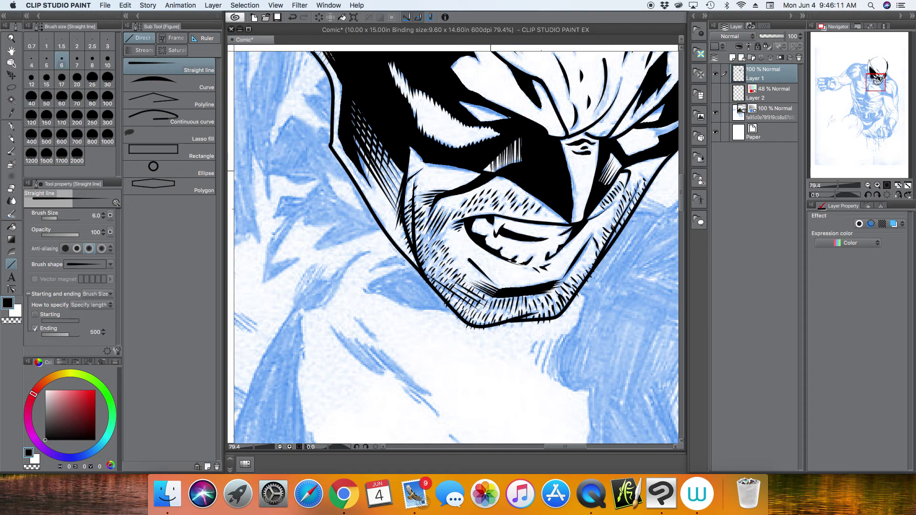
Step: Draw a white size 10 curve with an ending taper of 600 over the black nose area to define the nostril
{"action": "left_click", "coordinate": [833, 186]}
{"action": "left_click_drag", "start_coordinate": [832, 186], "coordinate": [838, 186]}
{"action": "left_click", "coordinate": [17, 313]}
{"action": "left_click", "coordinate": [184, 81]}
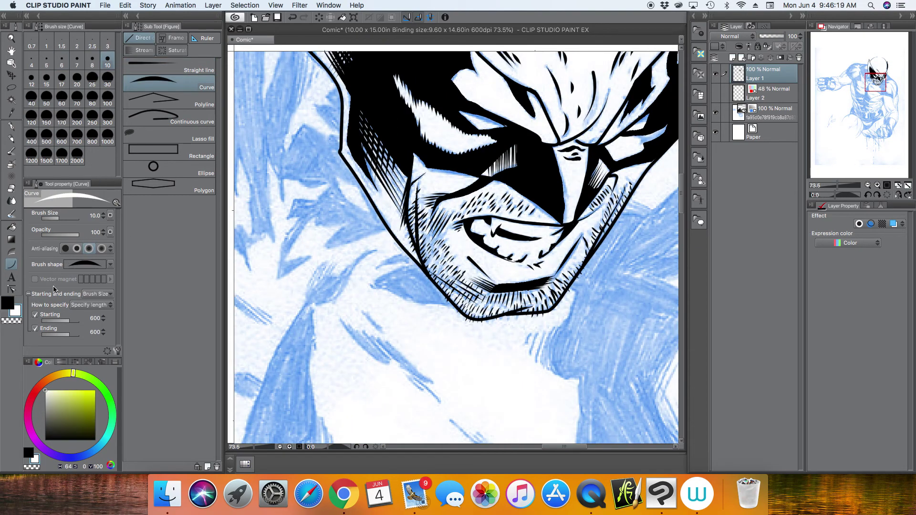
{"action": "left_click", "coordinate": [35, 315]}
{"action": "left_click_drag", "start_coordinate": [518, 165], "coordinate": [551, 204]}
{"action": "left_click", "coordinate": [537, 168]}
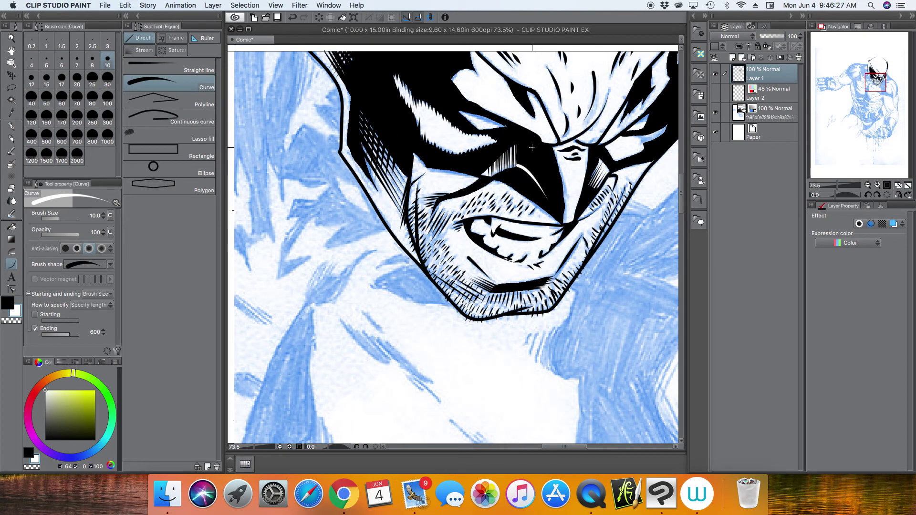
Step: Add a size 30 G-pen stroke on the cheek beside the nose and briefly hide the blue sketch layer to check the inks
{"action": "key", "text": "p"}
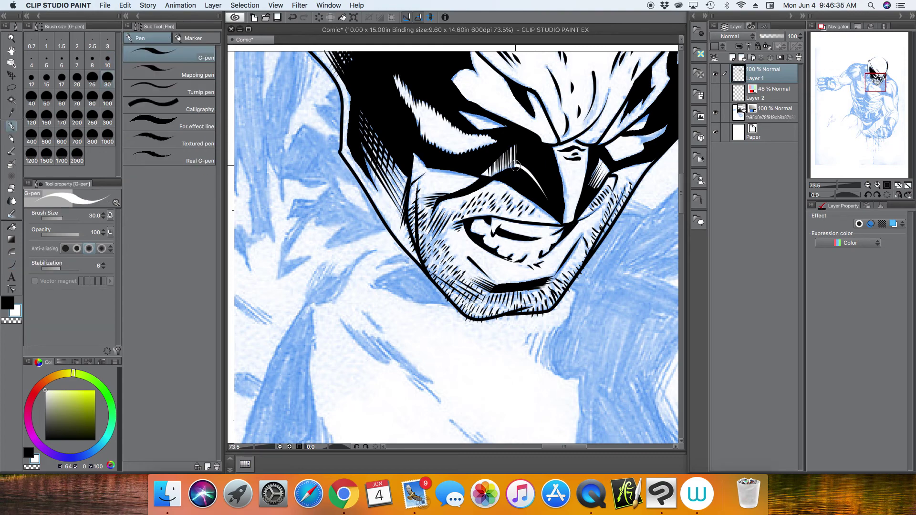
{"action": "left_click_drag", "start_coordinate": [599, 163], "coordinate": [589, 181]}
{"action": "left_click_drag", "start_coordinate": [837, 185], "coordinate": [830, 185]}
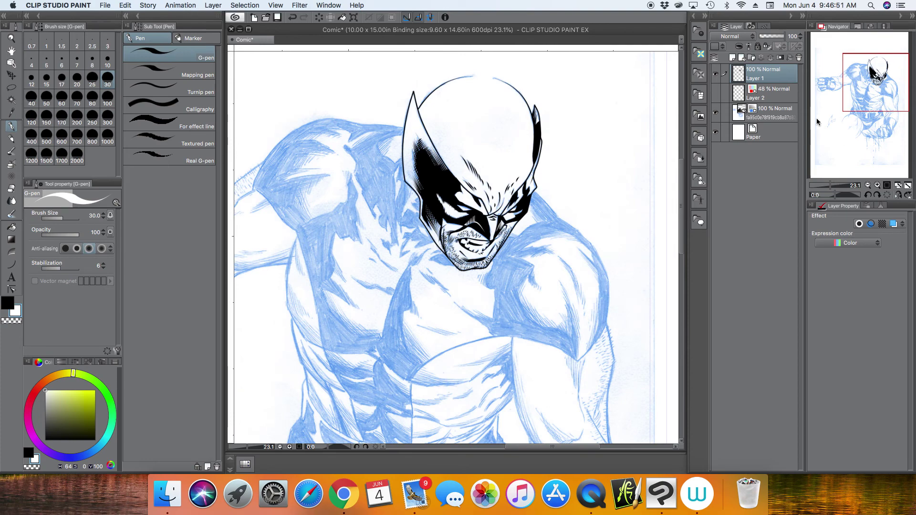
{"action": "left_click", "coordinate": [716, 114]}
{"action": "left_click", "coordinate": [716, 112]}
Step: Draw a black size 10 curve with starting and ending tapers of 600 at the outer corner of the right eye
{"action": "left_click_drag", "start_coordinate": [830, 185], "coordinate": [837, 185]}
{"action": "left_click", "coordinate": [8, 303]}
{"action": "left_click", "coordinate": [11, 265]}
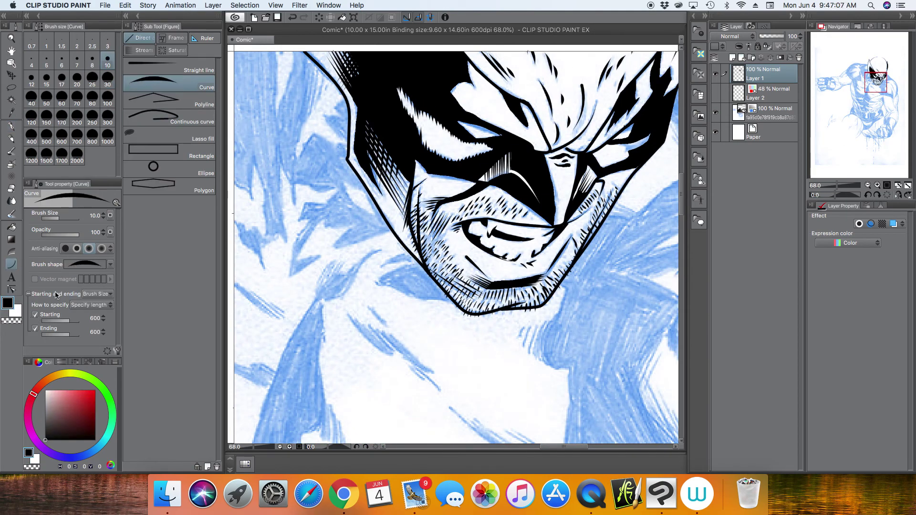
{"action": "left_click_drag", "start_coordinate": [627, 143], "coordinate": [646, 139]}
{"action": "left_click", "coordinate": [636, 145]}
{"action": "left_click", "coordinate": [646, 139]}
Step: Set the Curve tool to size 6 with the starting taper off and the ending taper kept at 600
{"action": "left_click", "coordinate": [64, 61]}
{"action": "left_click", "coordinate": [35, 315]}
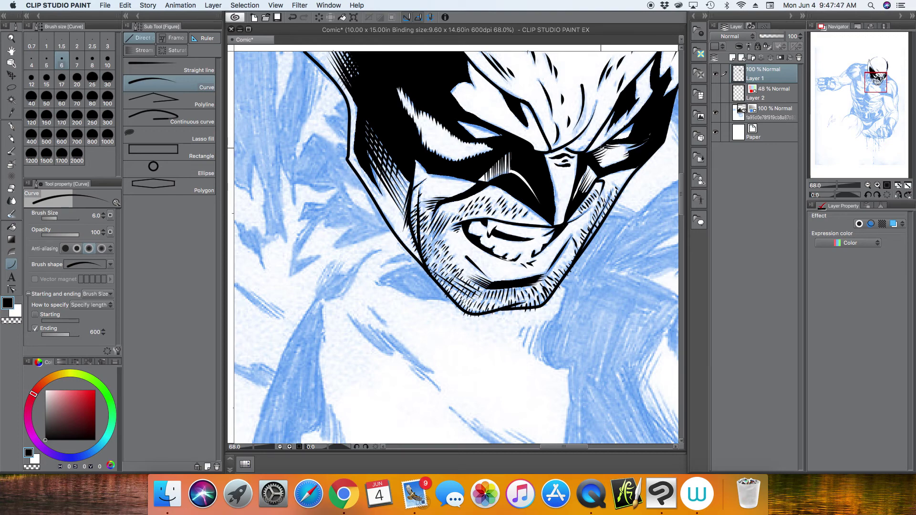
{"action": "left_click", "coordinate": [834, 186]}
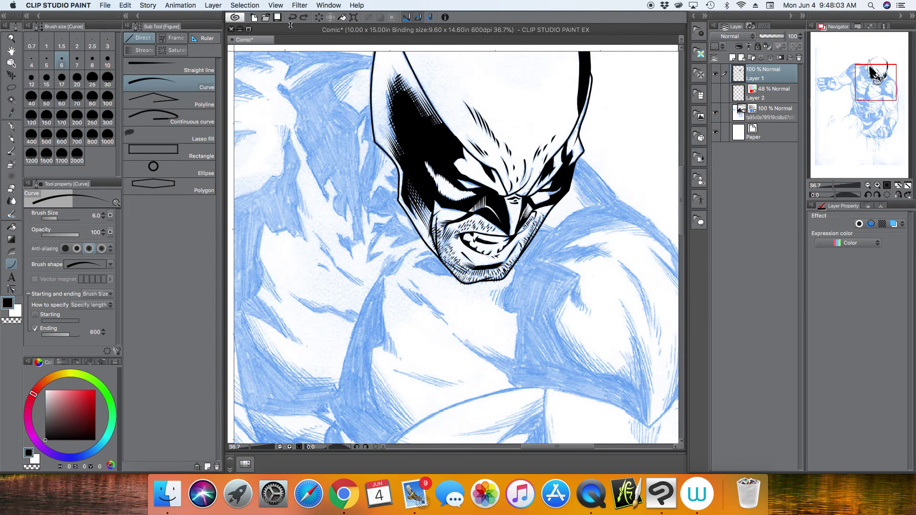
Step: Feather the edge of the right eye with black size 10 straight lines using only an ending taper of 500
{"action": "left_click", "coordinate": [173, 69]}
{"action": "left_click", "coordinate": [838, 186]}
{"action": "left_click", "coordinate": [109, 61]}
{"action": "left_click", "coordinate": [880, 79]}
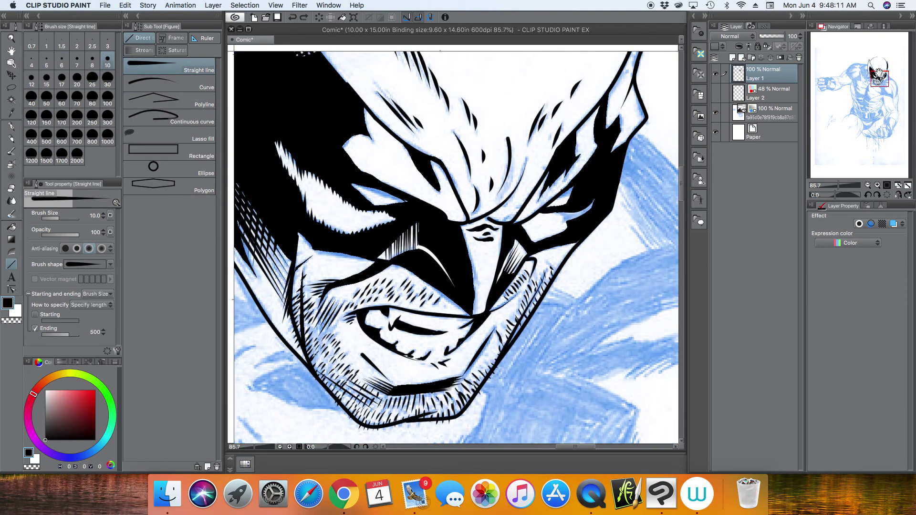
{"action": "mouse_move", "coordinate": [539, 217]}
{"action": "left_mouse_down"}
{"action": "mouse_move", "coordinate": [568, 216]}
{"action": "mouse_move", "coordinate": [537, 230]}
{"action": "mouse_move", "coordinate": [524, 222]}
{"action": "left_mouse_up"}
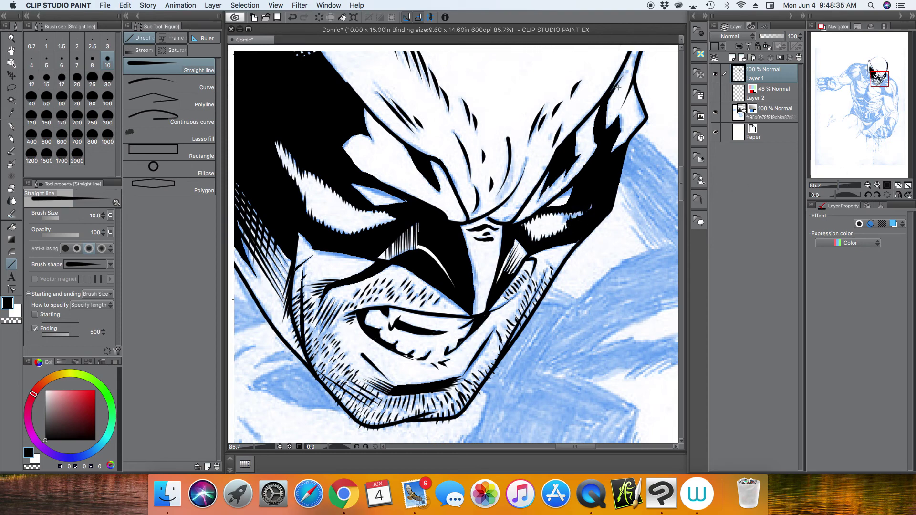
Step: Feather the black shapes along the mask's right edge and above the right eye with tapered straight lines
{"action": "mouse_move", "coordinate": [629, 77]}
{"action": "left_mouse_down"}
{"action": "mouse_move", "coordinate": [607, 117]}
{"action": "mouse_move", "coordinate": [625, 107]}
{"action": "left_mouse_up"}
{"action": "mouse_move", "coordinate": [613, 149]}
{"action": "left_mouse_down"}
{"action": "mouse_move", "coordinate": [624, 123]}
{"action": "mouse_move", "coordinate": [631, 128]}
{"action": "left_mouse_up"}
{"action": "left_click_drag", "start_coordinate": [576, 137], "coordinate": [591, 122]}
{"action": "left_click_drag", "start_coordinate": [573, 158], "coordinate": [584, 138]}
{"action": "left_click_drag", "start_coordinate": [531, 210], "coordinate": [533, 207]}
{"action": "mouse_move", "coordinate": [569, 165]}
{"action": "left_mouse_down"}
{"action": "mouse_move", "coordinate": [554, 186]}
{"action": "mouse_move", "coordinate": [568, 175]}
{"action": "left_mouse_up"}
{"action": "left_click_drag", "start_coordinate": [839, 185], "coordinate": [829, 182]}
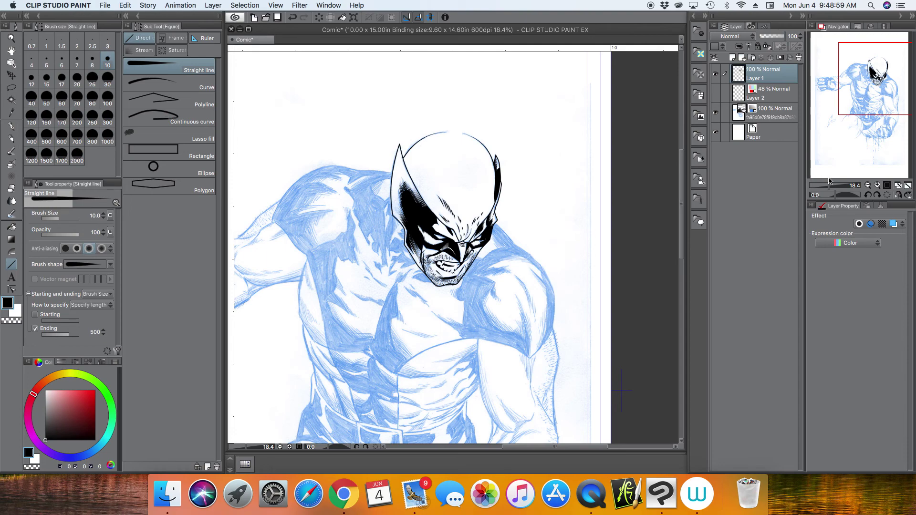
Step: Select the blue sketch layer and reduce its opacity
{"action": "left_click_drag", "start_coordinate": [887, 91], "coordinate": [878, 99]}
{"action": "left_click_drag", "start_coordinate": [829, 185], "coordinate": [831, 186]}
{"action": "left_click_drag", "start_coordinate": [872, 111], "coordinate": [876, 104]}
{"action": "left_click", "coordinate": [768, 113]}
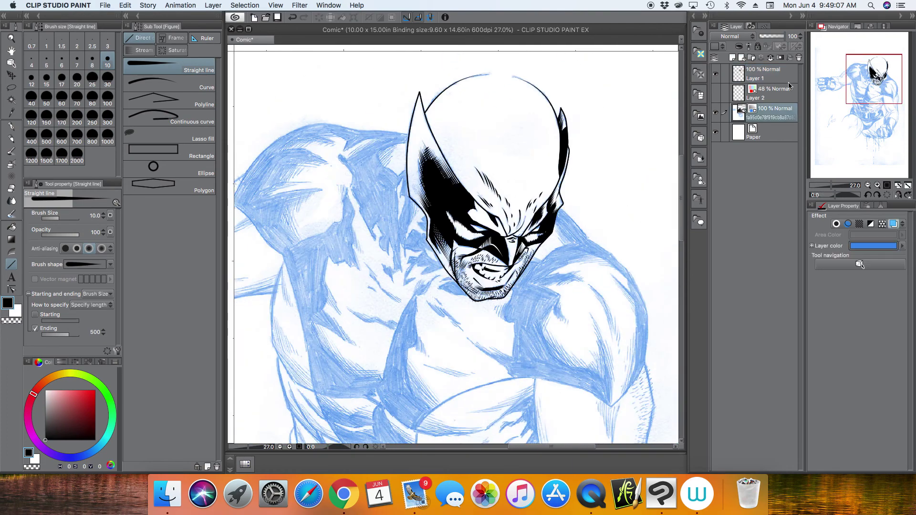
{"action": "left_click_drag", "start_coordinate": [784, 36], "coordinate": [768, 40]}
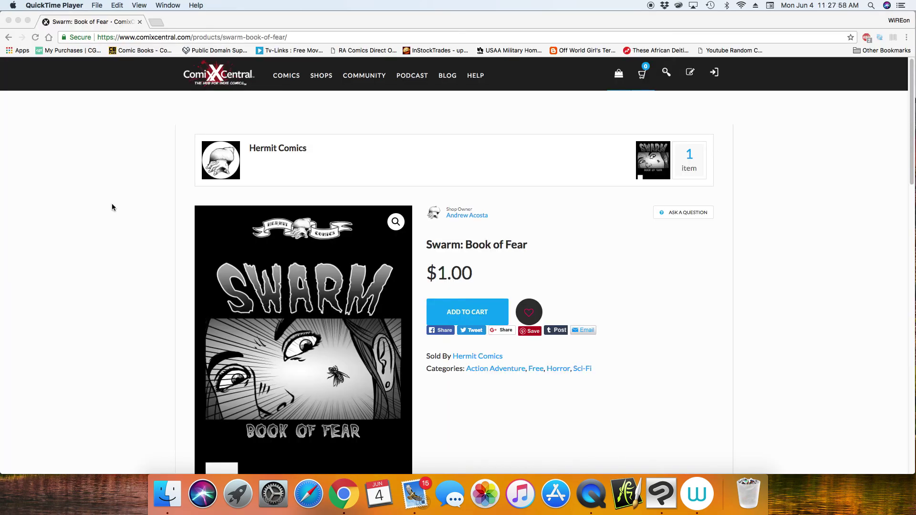
Step: In Chrome, view the preview pages of Swarm: Book of Fear on its ComiXCentral product page
{"action": "scroll", "coordinate": [112, 208], "scroll_direction": "down", "scroll_amount": 1}
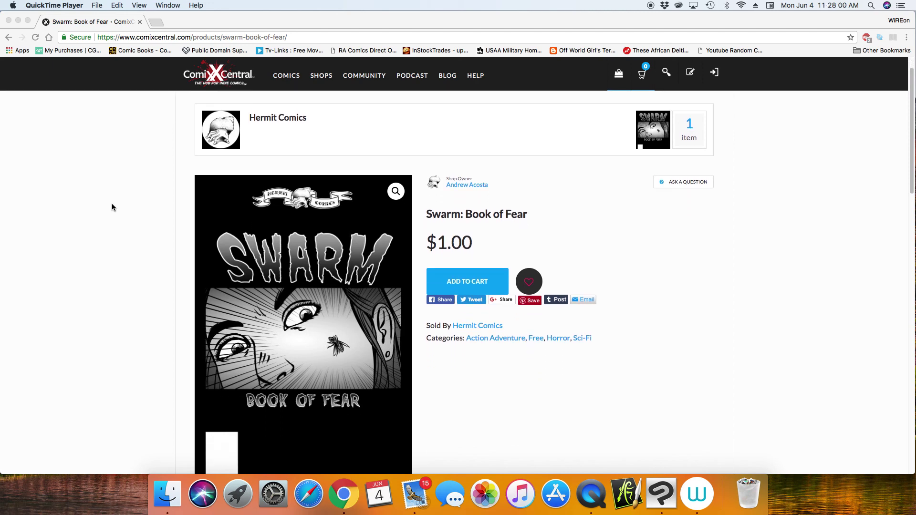
{"action": "scroll", "coordinate": [112, 208], "scroll_direction": "down", "scroll_amount": 2}
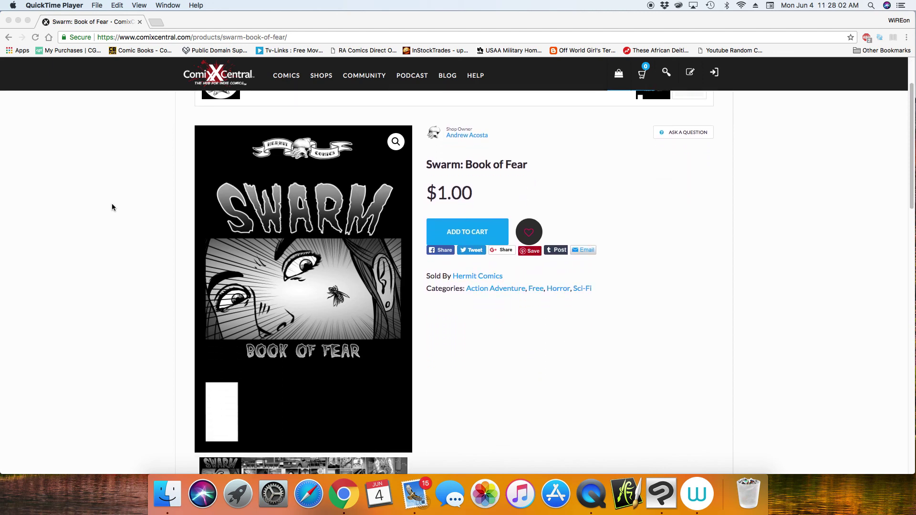
{"action": "scroll", "coordinate": [112, 207], "scroll_direction": "down", "scroll_amount": 1}
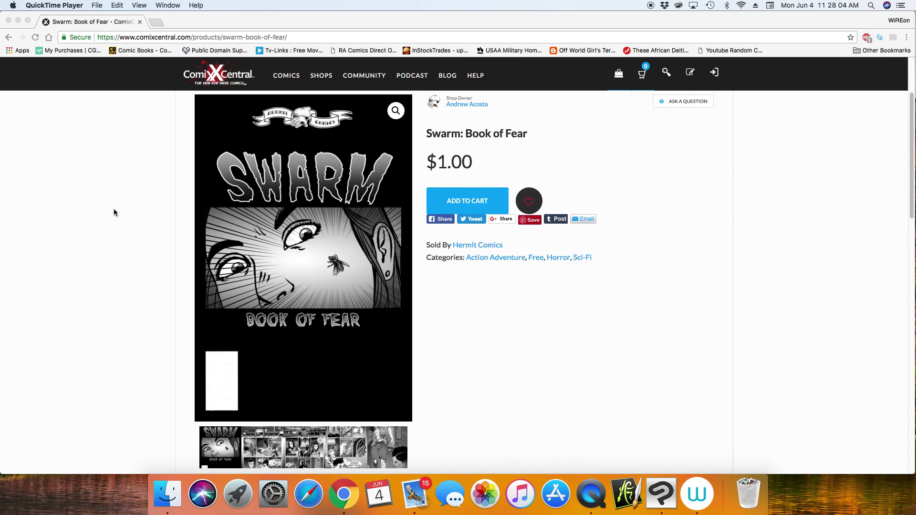
{"action": "left_click", "coordinate": [262, 446]}
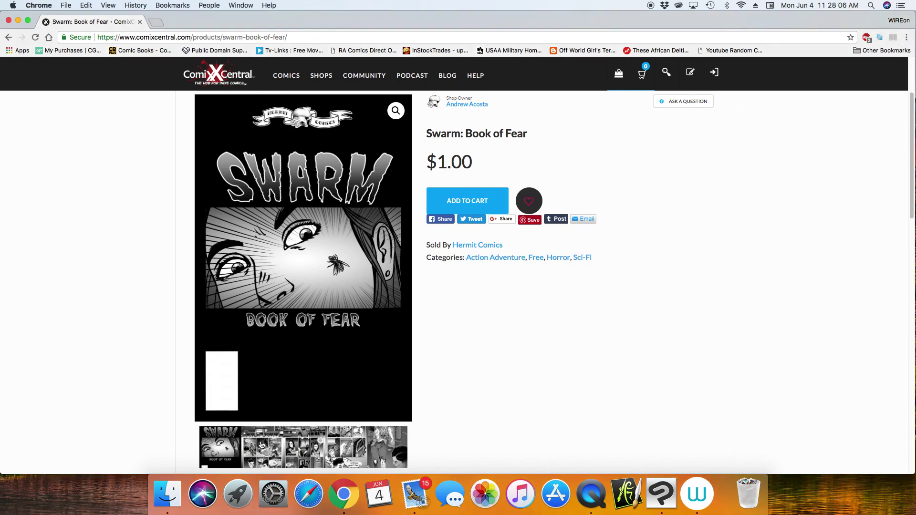
{"action": "left_click", "coordinate": [261, 446]}
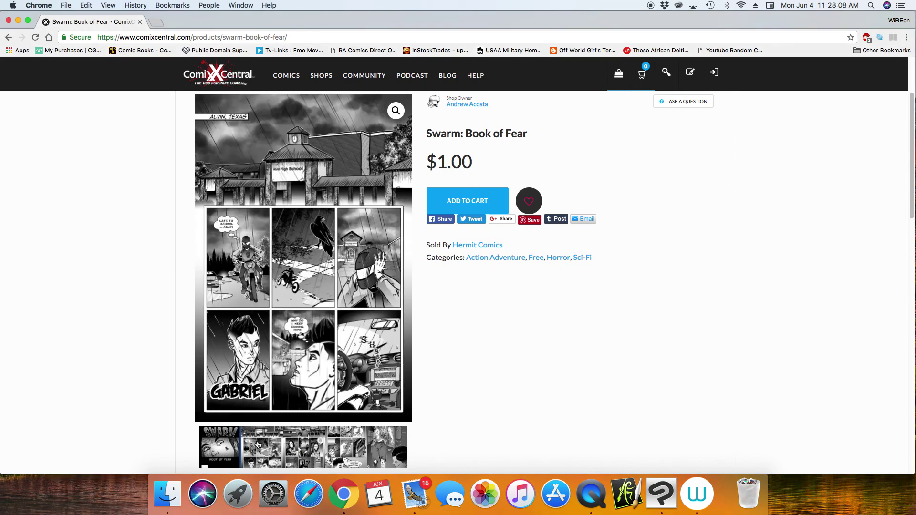
{"action": "left_click", "coordinate": [313, 450]}
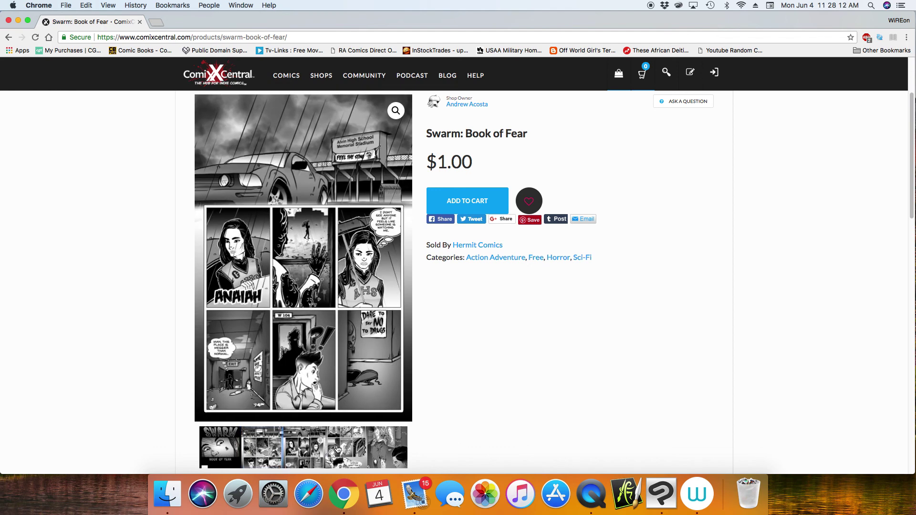
{"action": "left_click", "coordinate": [338, 449]}
{"action": "left_click", "coordinate": [375, 446]}
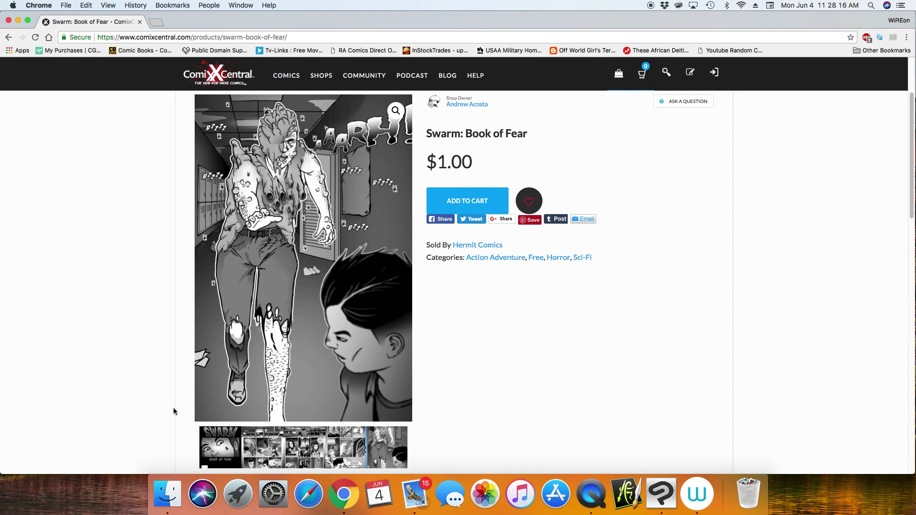
Step: Review the comic's description and related products, and return to the page preview and purchase details
{"action": "scroll", "coordinate": [174, 410], "scroll_direction": "down", "scroll_amount": 5}
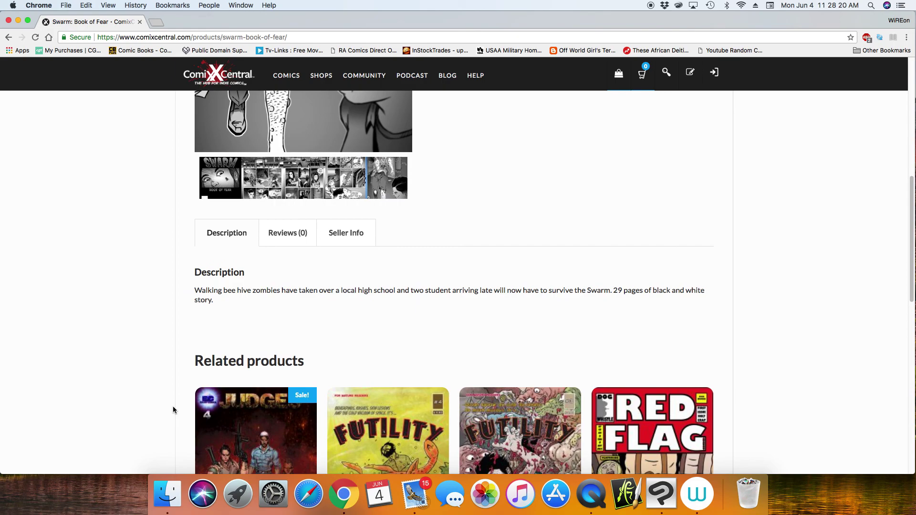
{"action": "scroll", "coordinate": [173, 410], "scroll_direction": "down", "scroll_amount": 10}
{"action": "scroll", "coordinate": [173, 410], "scroll_direction": "up", "scroll_amount": 15}
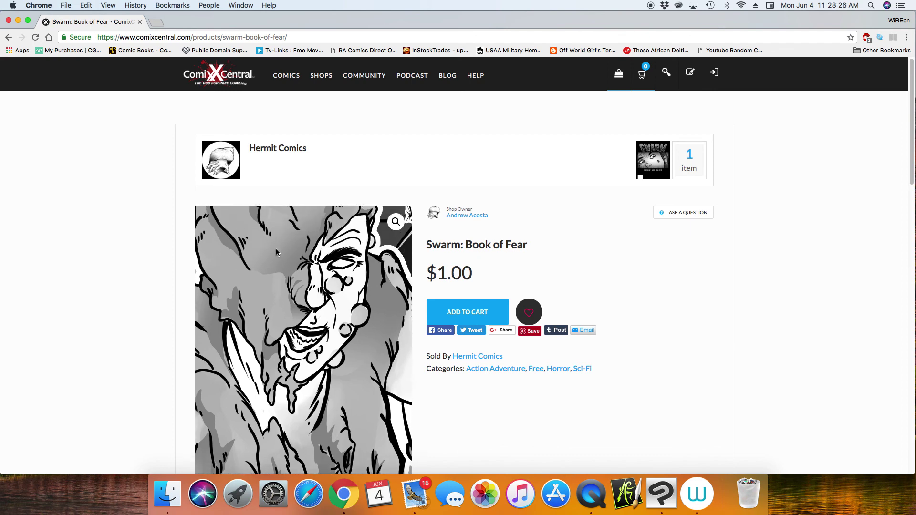
{"action": "scroll", "coordinate": [132, 266], "scroll_direction": "down", "scroll_amount": 4}
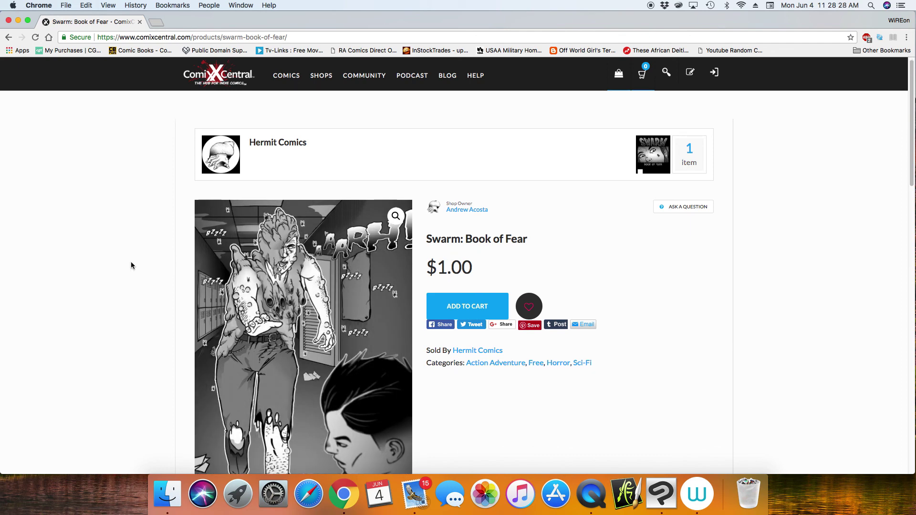
{"action": "scroll", "coordinate": [131, 265], "scroll_direction": "down", "scroll_amount": 1}
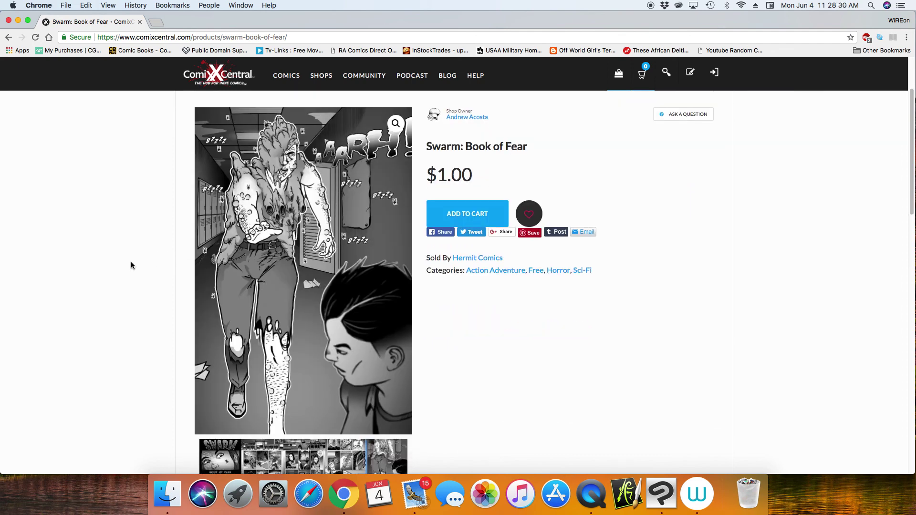